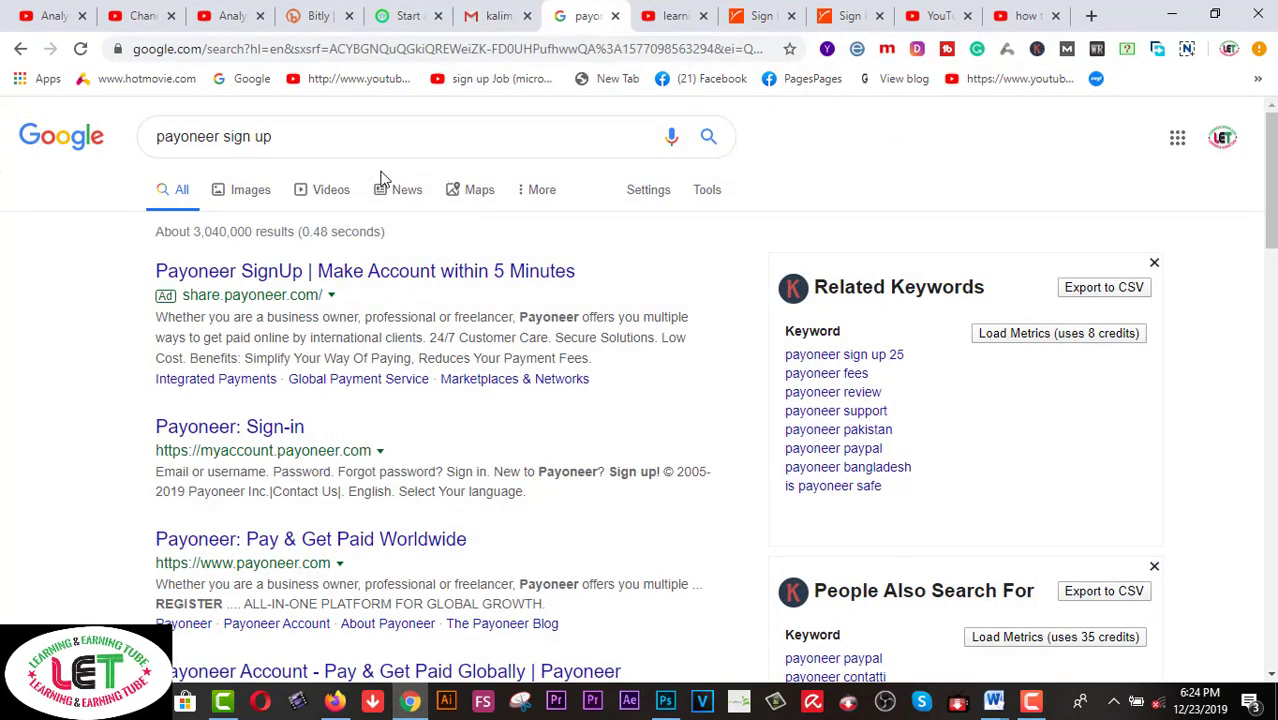
# Open the sponsored Payoneer Sign Up result in a new tab, close the redirect tab, and switch to it
pyautogui.rightClick(337, 276)
pyautogui.click(393, 289)
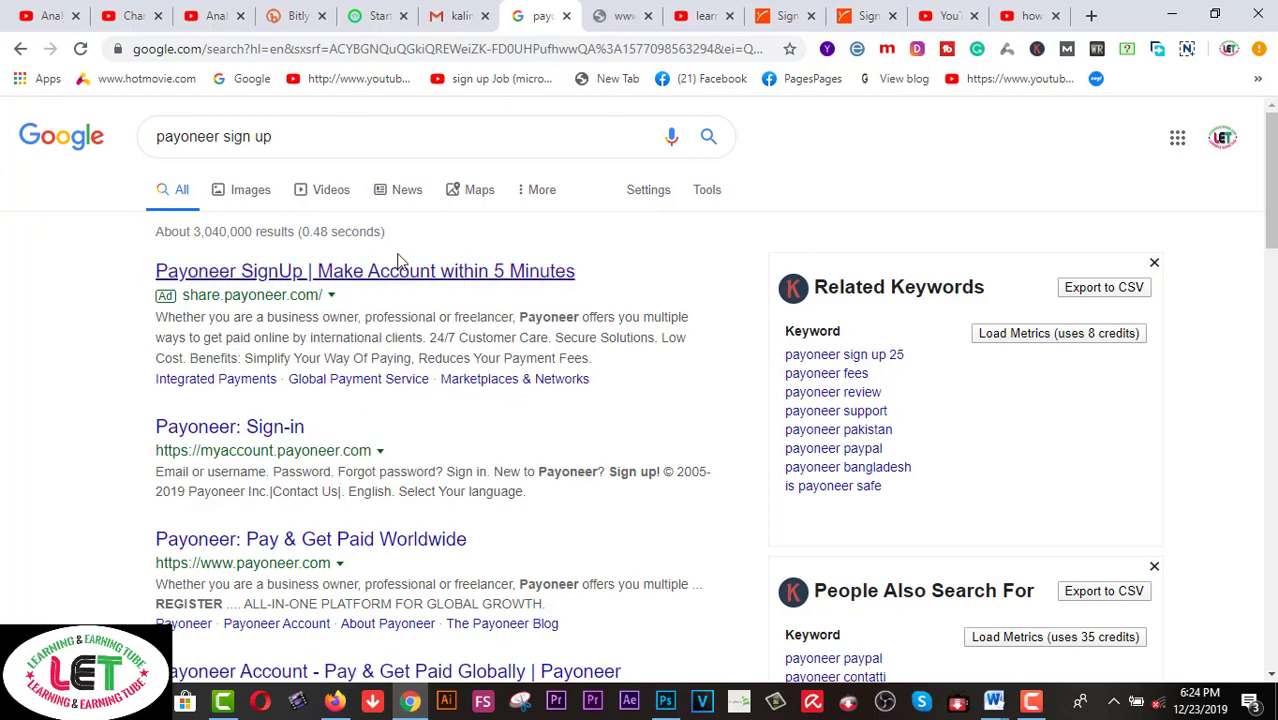
pyautogui.click(648, 16)
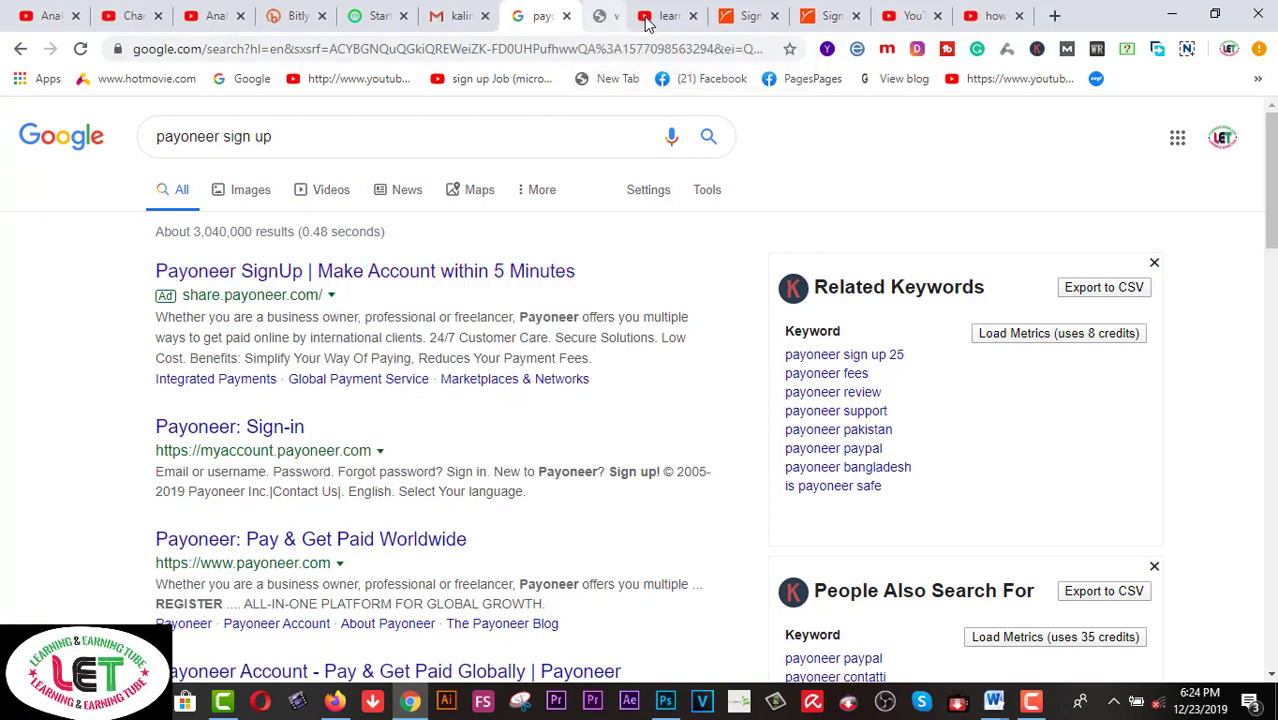
pyautogui.click(705, 15)
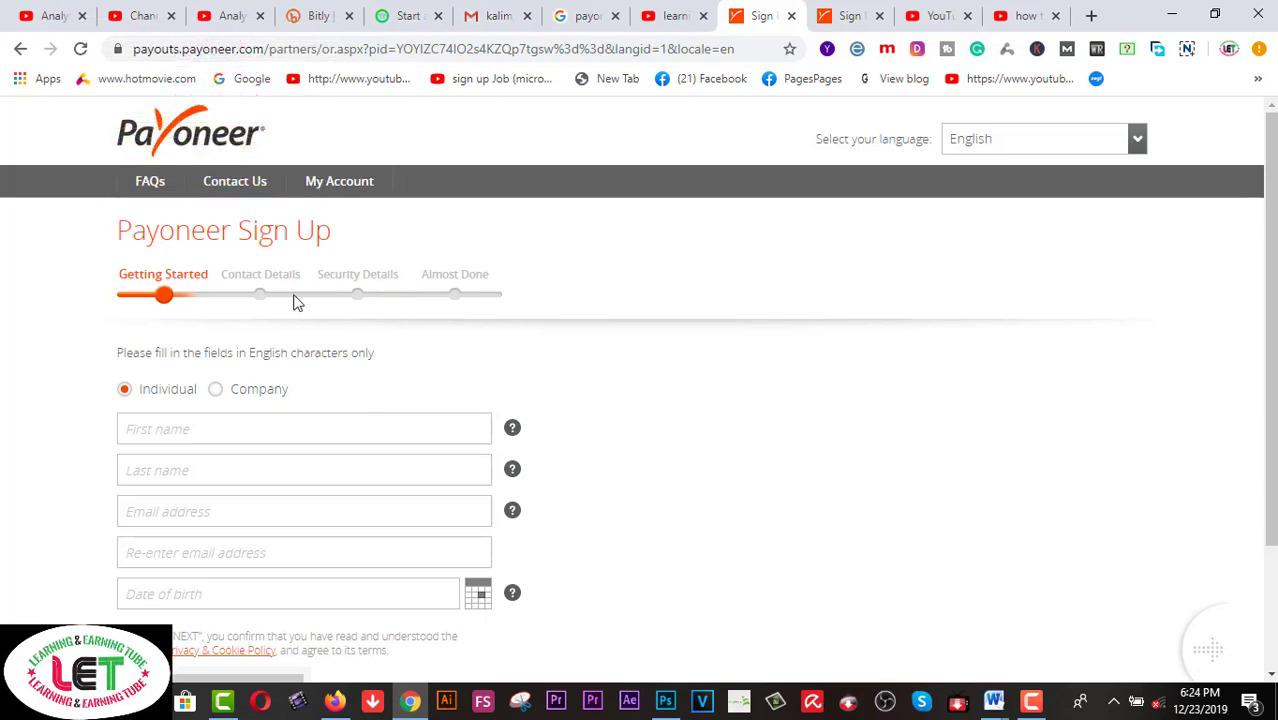
pyautogui.scroll(-2, 680, 372)
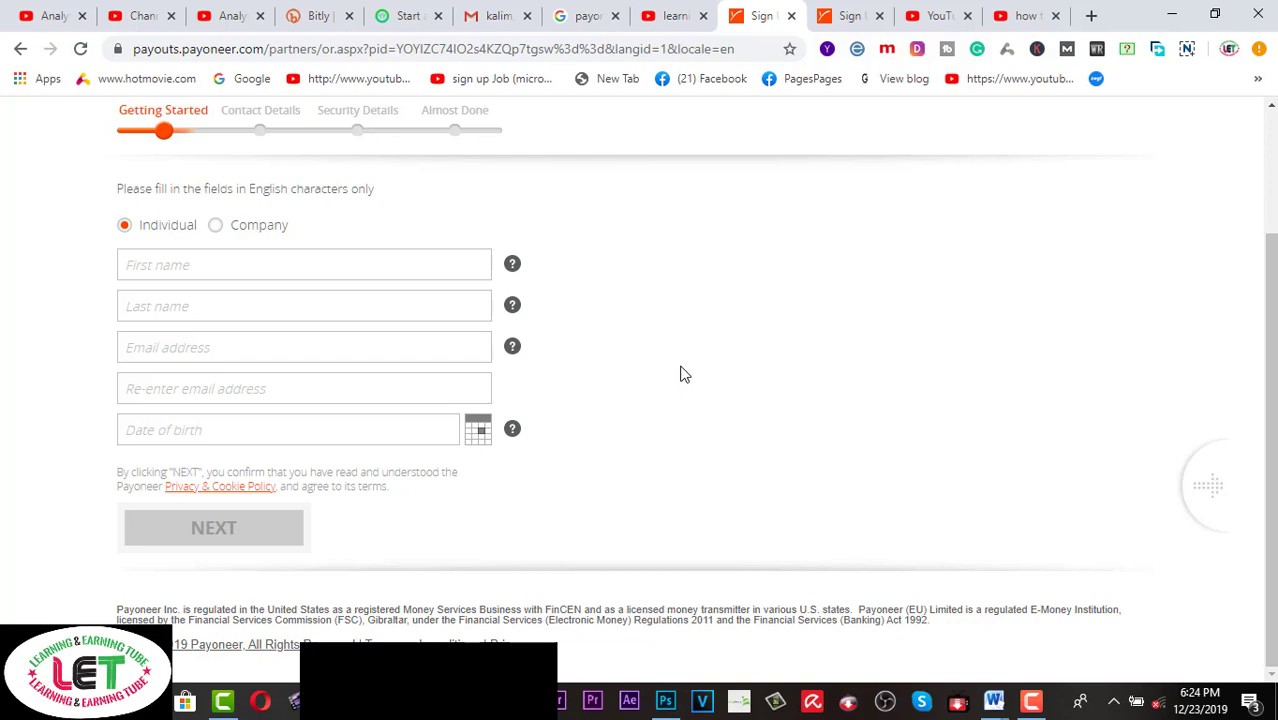
pyautogui.click(674, 17)
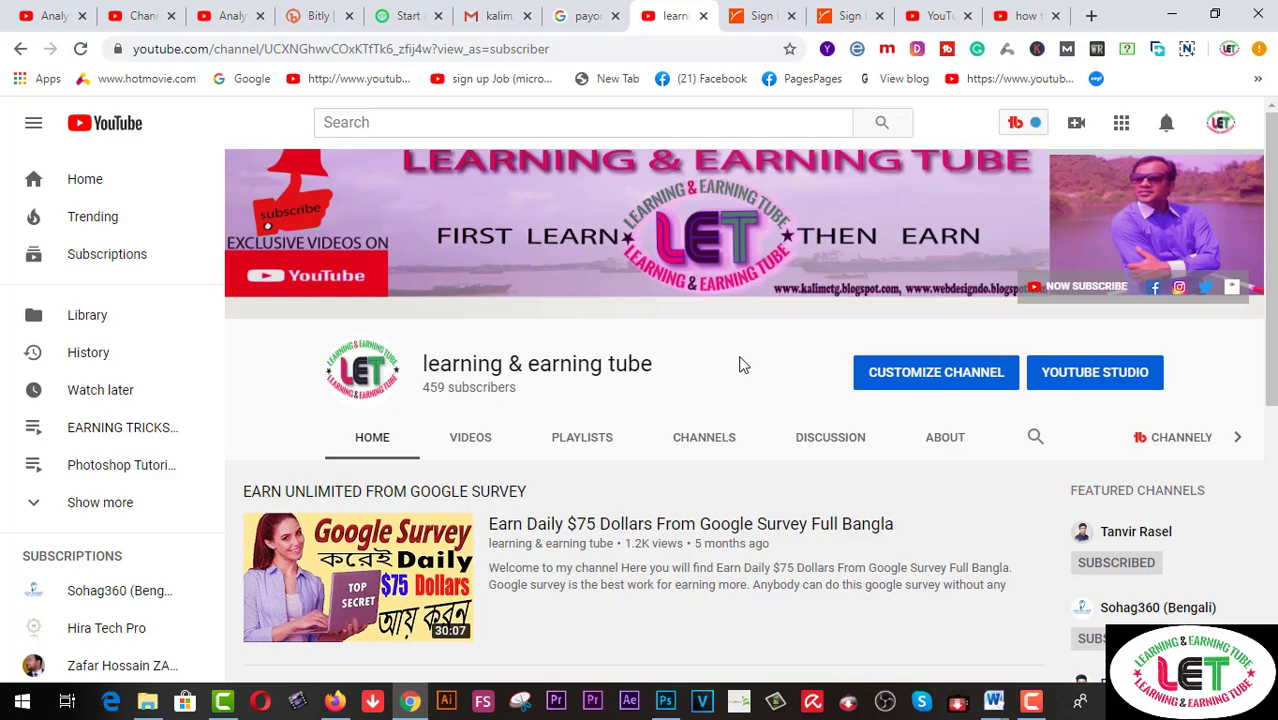
pyautogui.click(762, 15)
pyautogui.scroll(1, 754, 343)
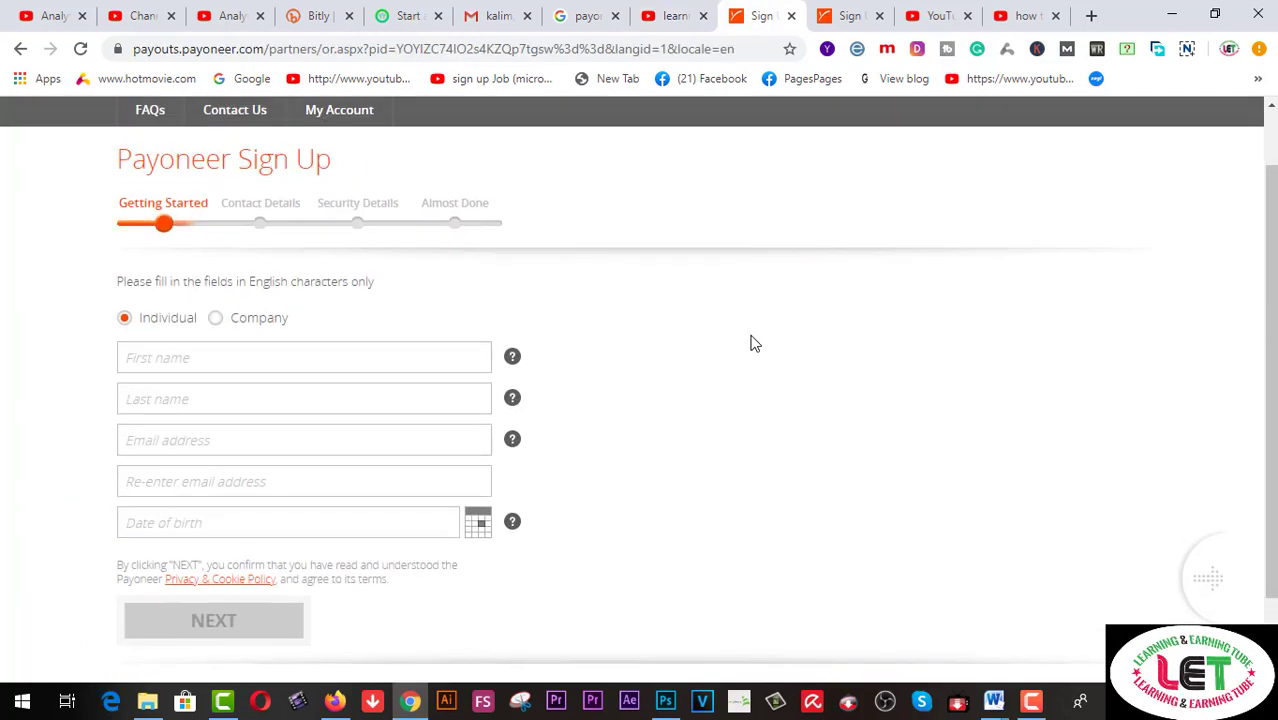
pyautogui.scroll(1, 754, 343)
pyautogui.scroll(-1, 754, 343)
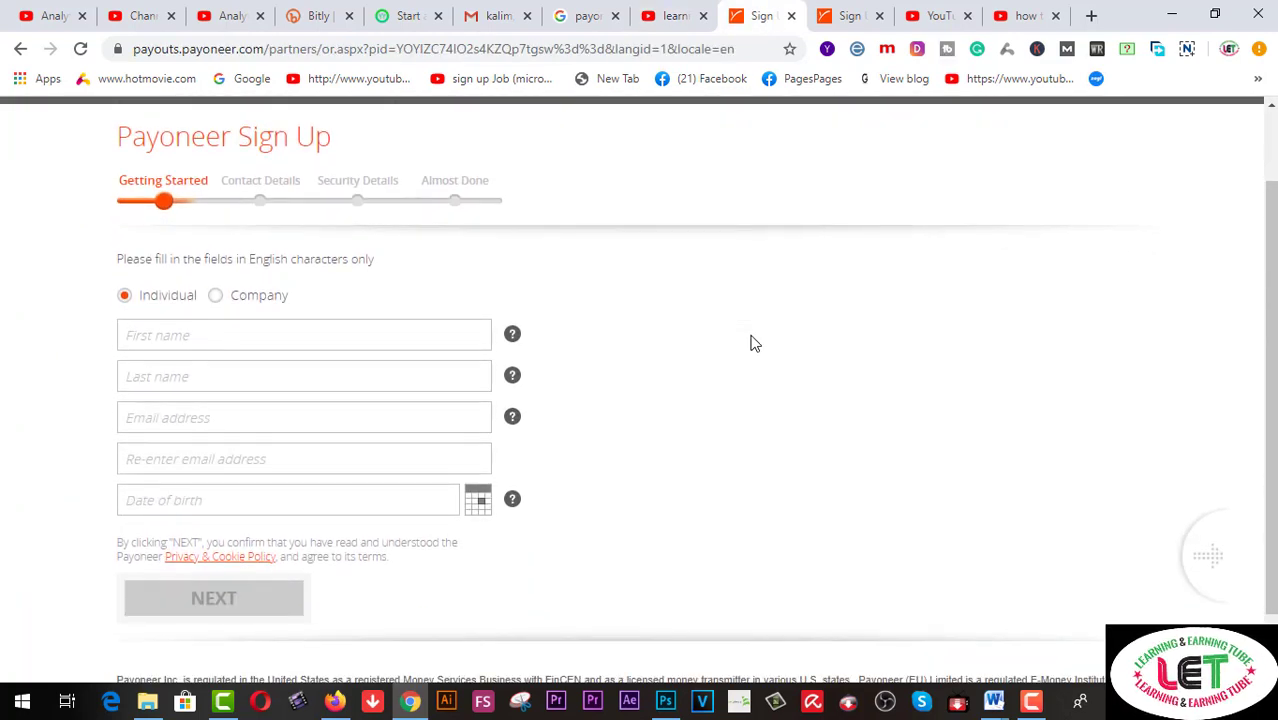
pyautogui.scroll(1, 754, 343)
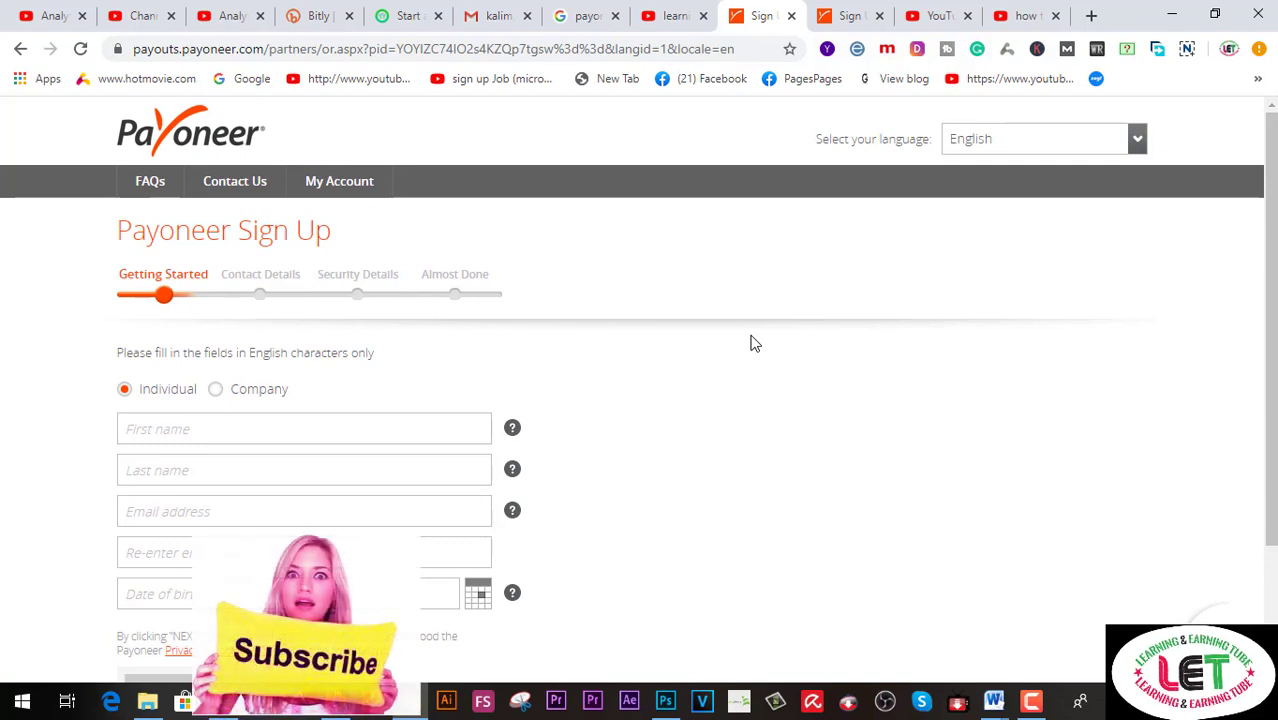
pyautogui.scroll(-1, 754, 343)
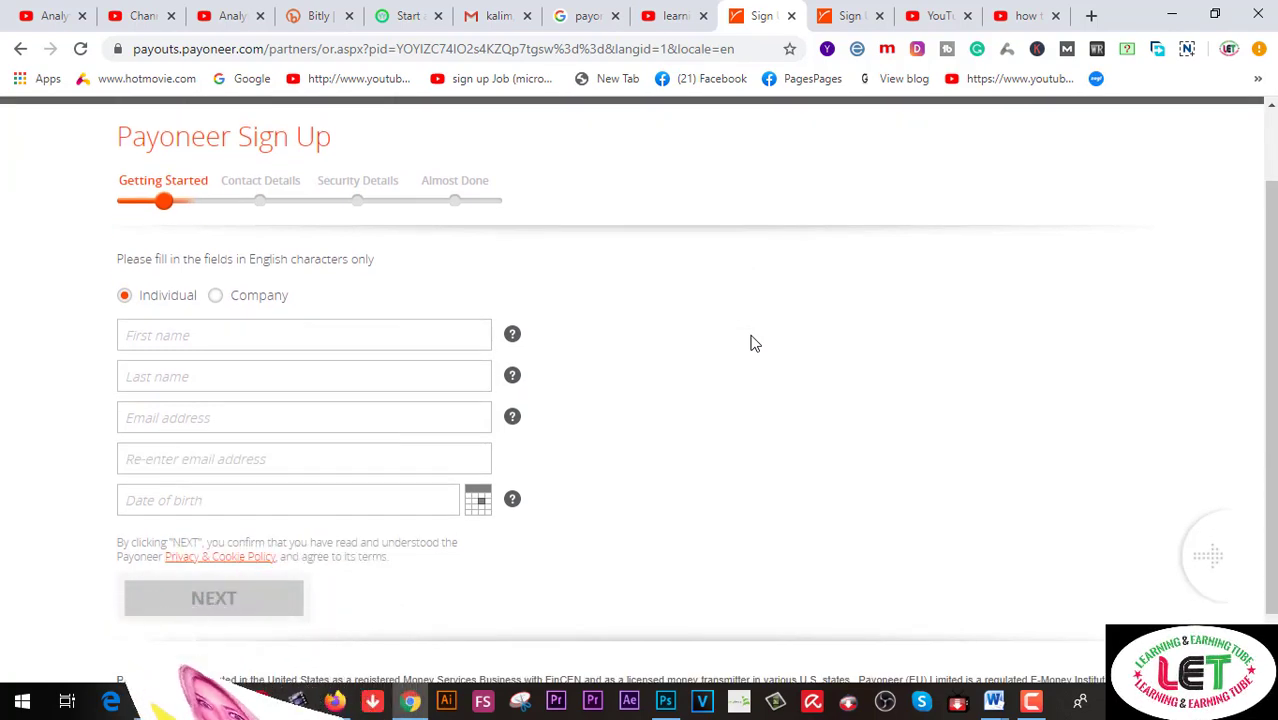
pyautogui.click(356, 338)
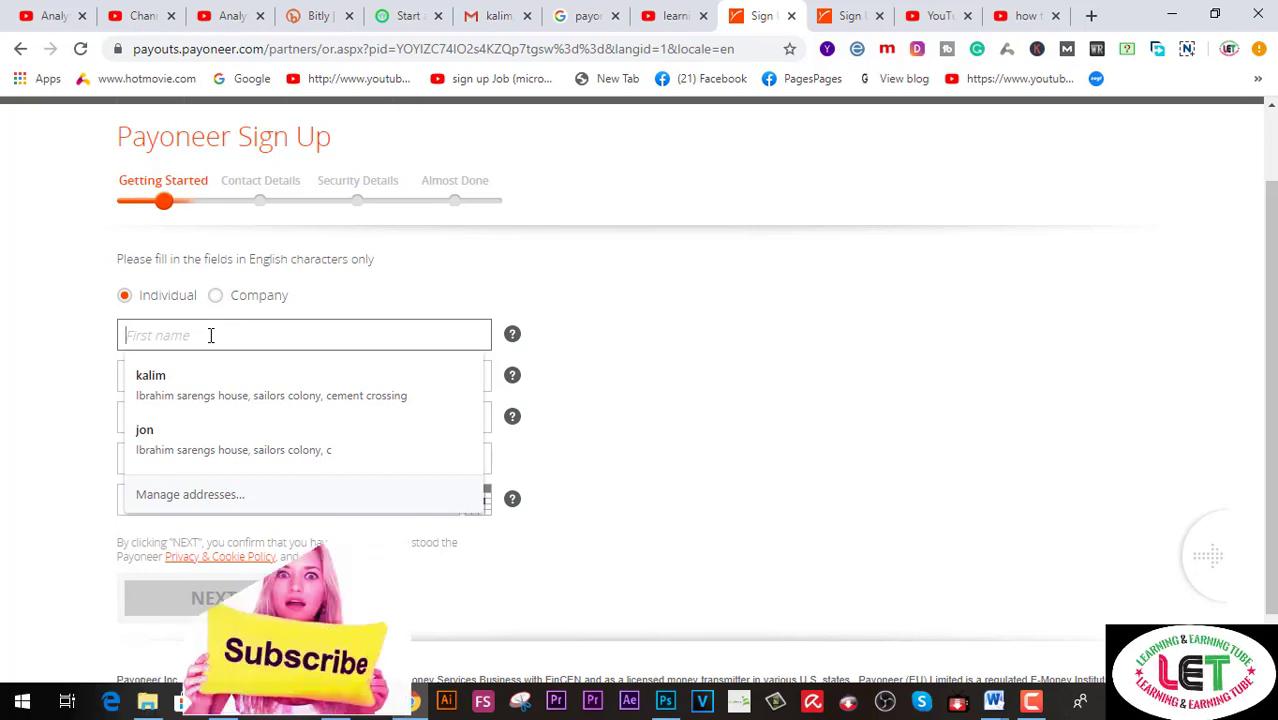
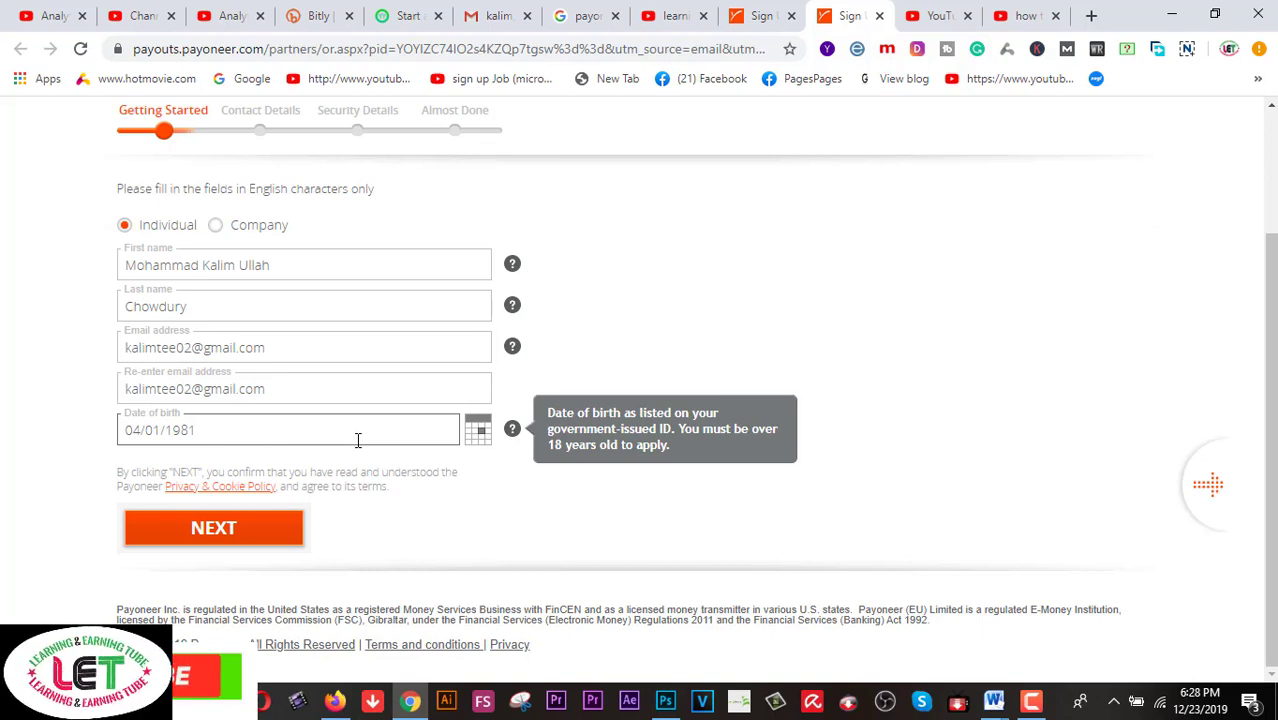
# Enter the individual's first and last name, e-mail twice and date of birth, then submit
pyautogui.click(235, 530)
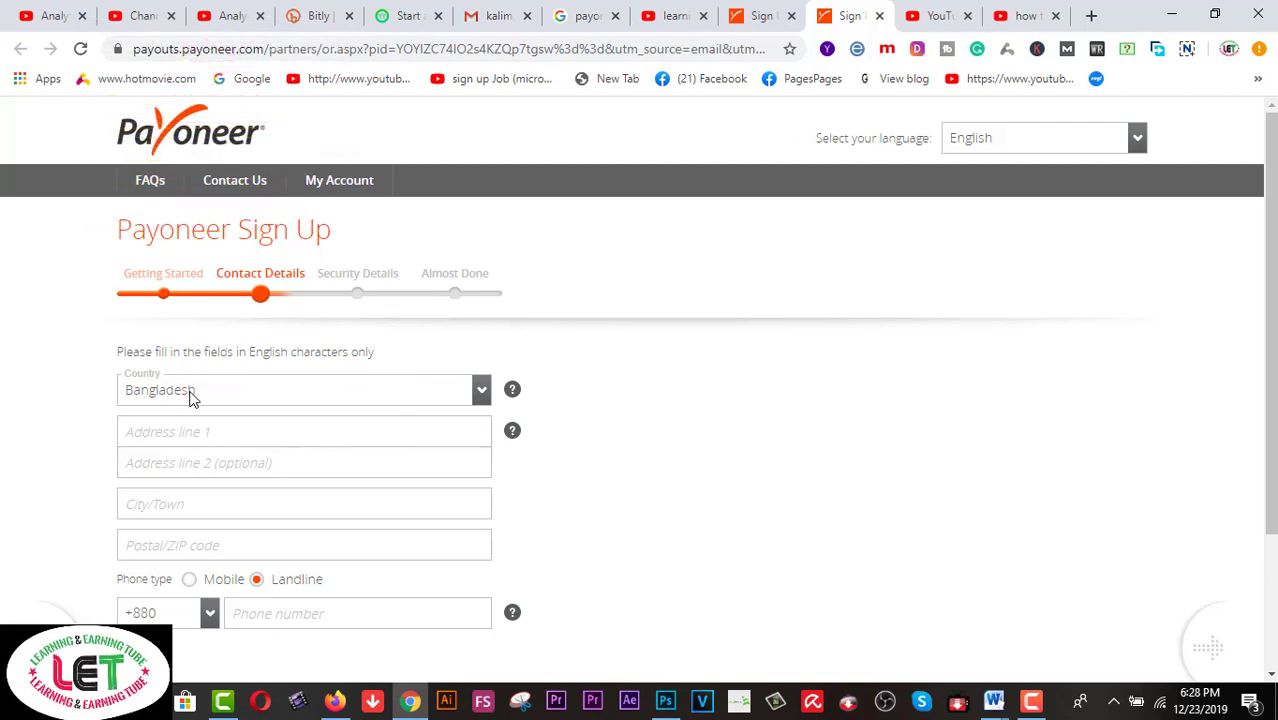
# Autofill the Bangladesh address, enter a Mobile phone number, and submit the contact details
pyautogui.click(240, 550)
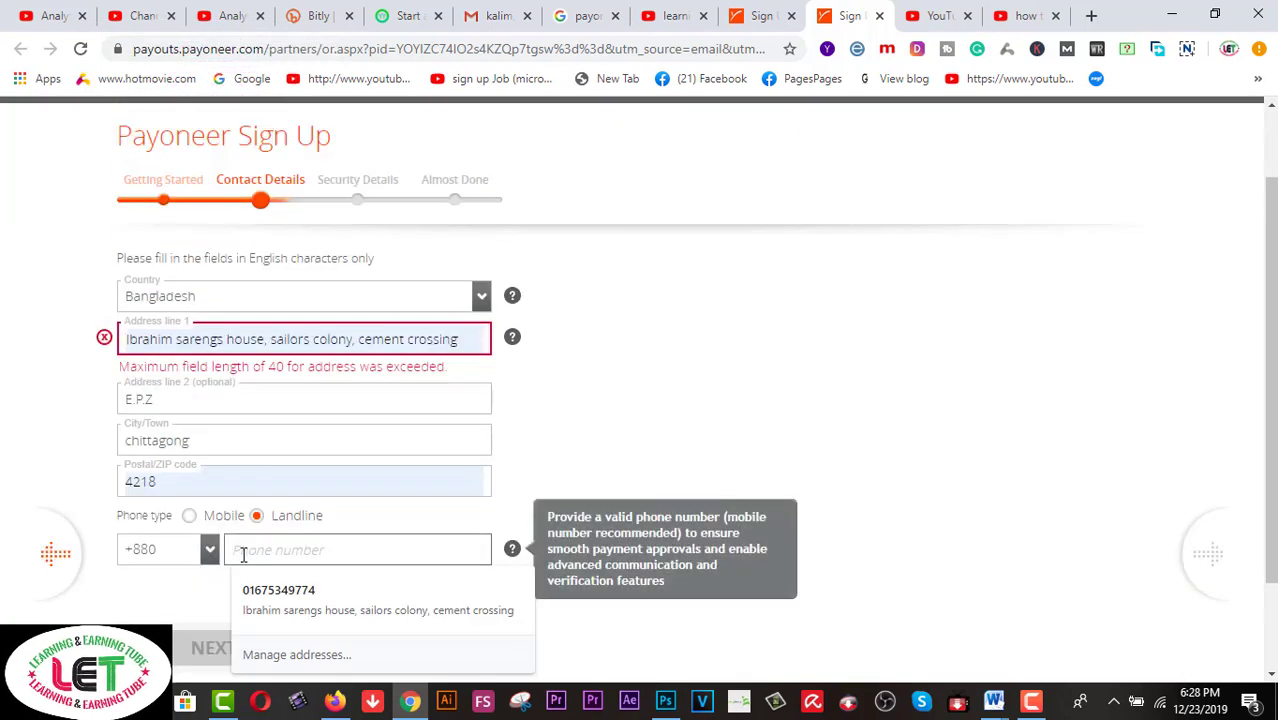
pyautogui.click(189, 515)
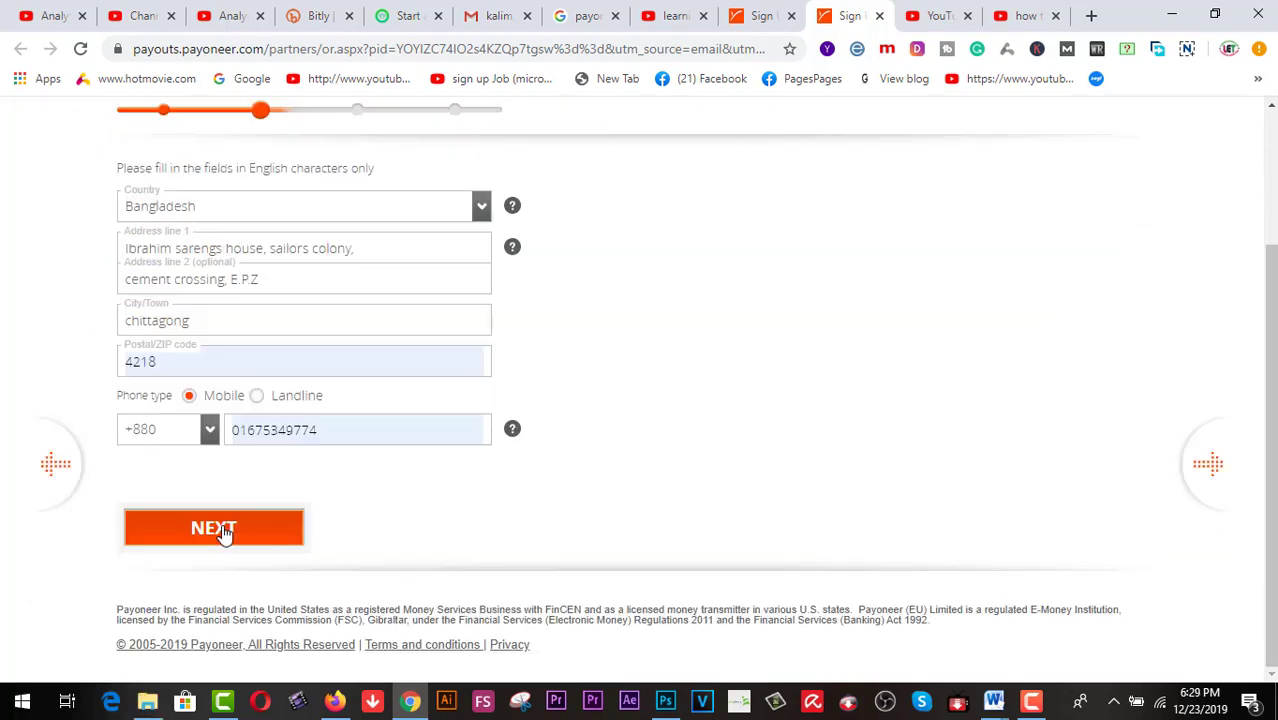
pyautogui.click(211, 526)
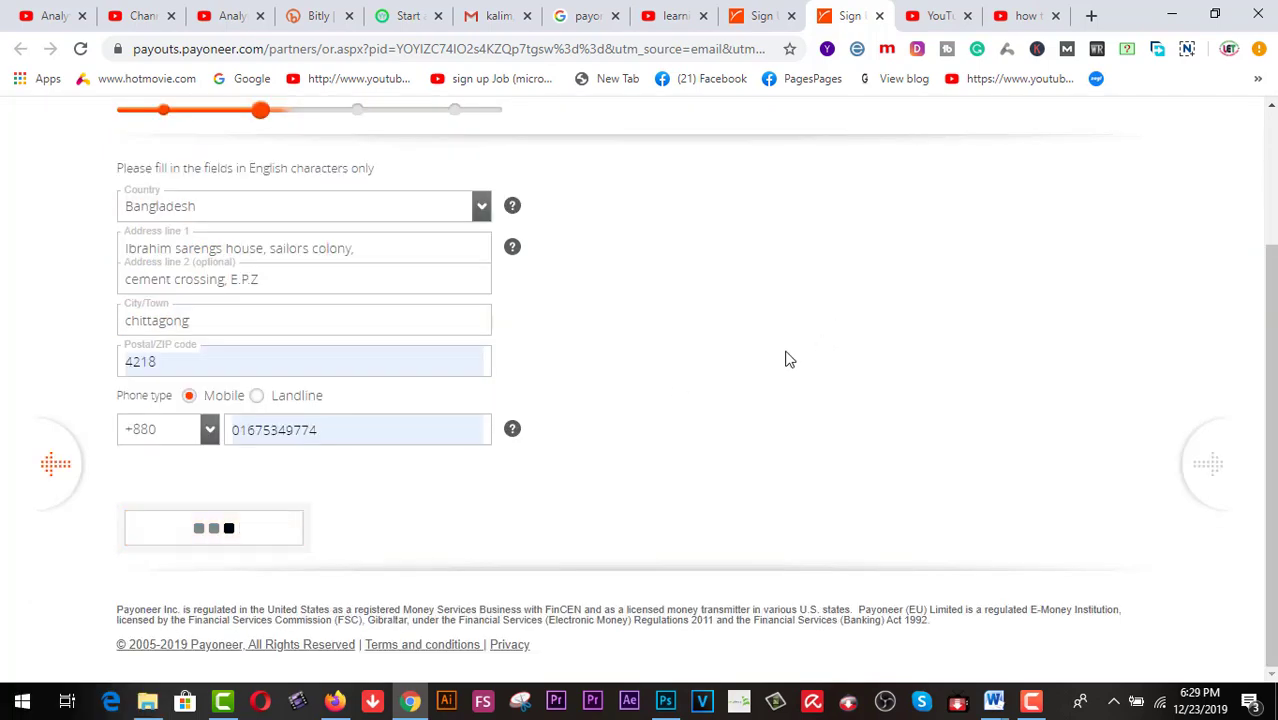
pyautogui.scroll(-2, 752, 368)
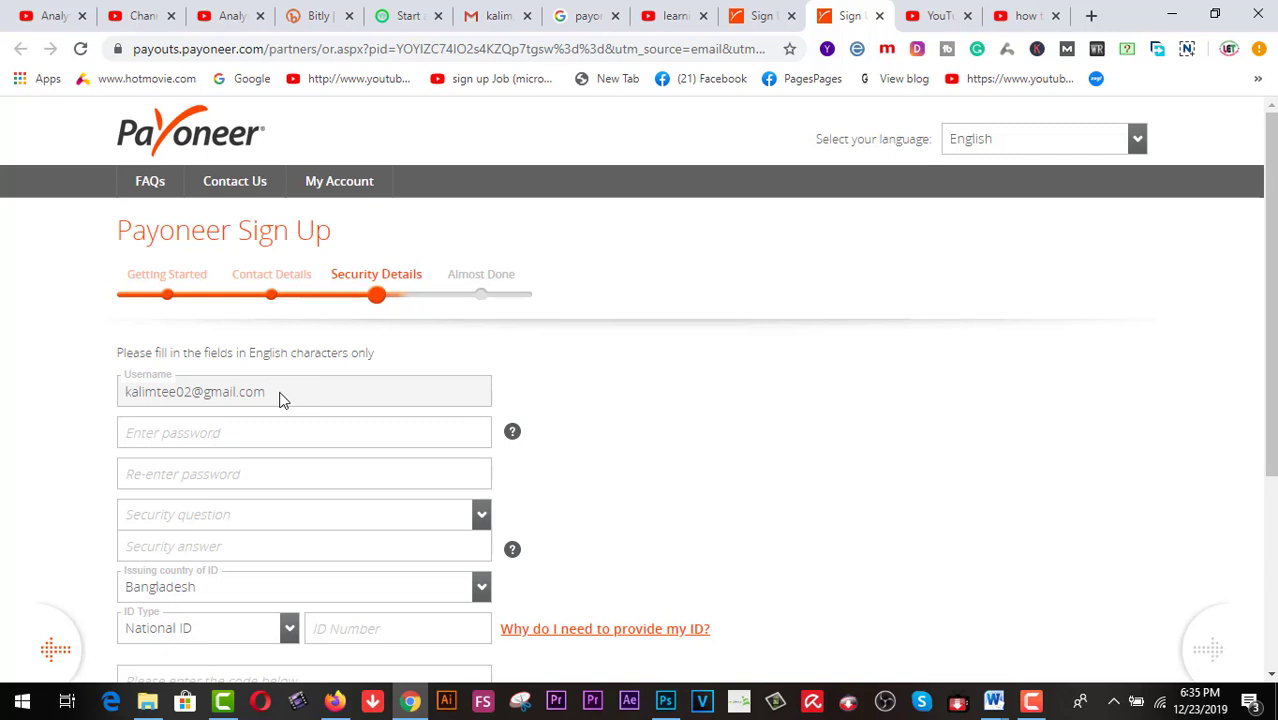
# Fill both password fields with Chrome's saved password and open the security question list
pyautogui.click(224, 393)
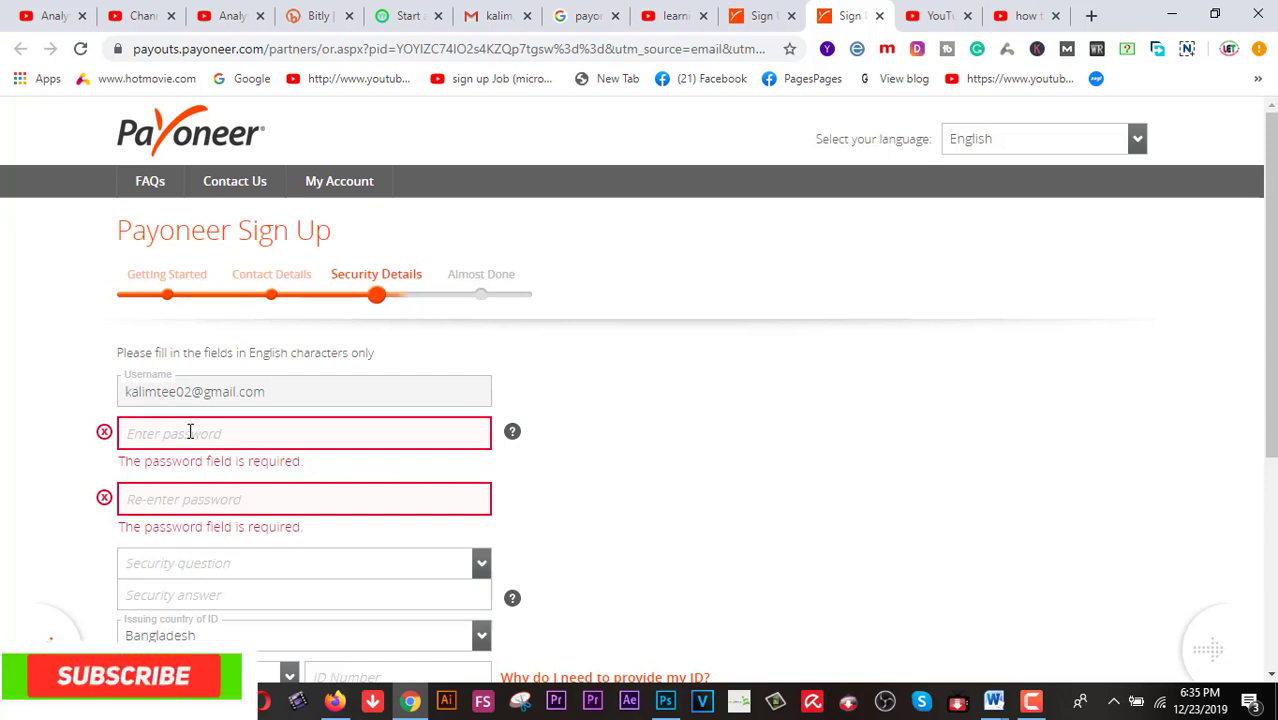
pyautogui.click(189, 432)
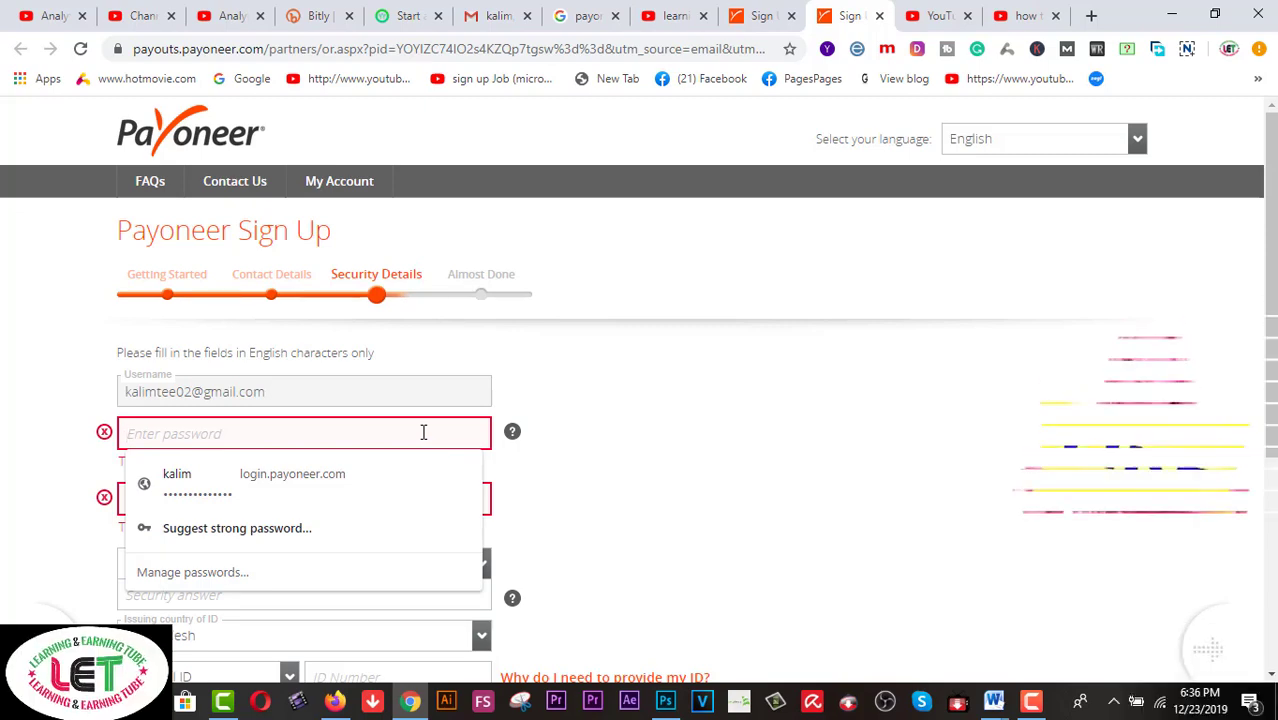
pyautogui.press('Down')
pyautogui.press('Return')
pyautogui.scroll(-2, 423, 432)
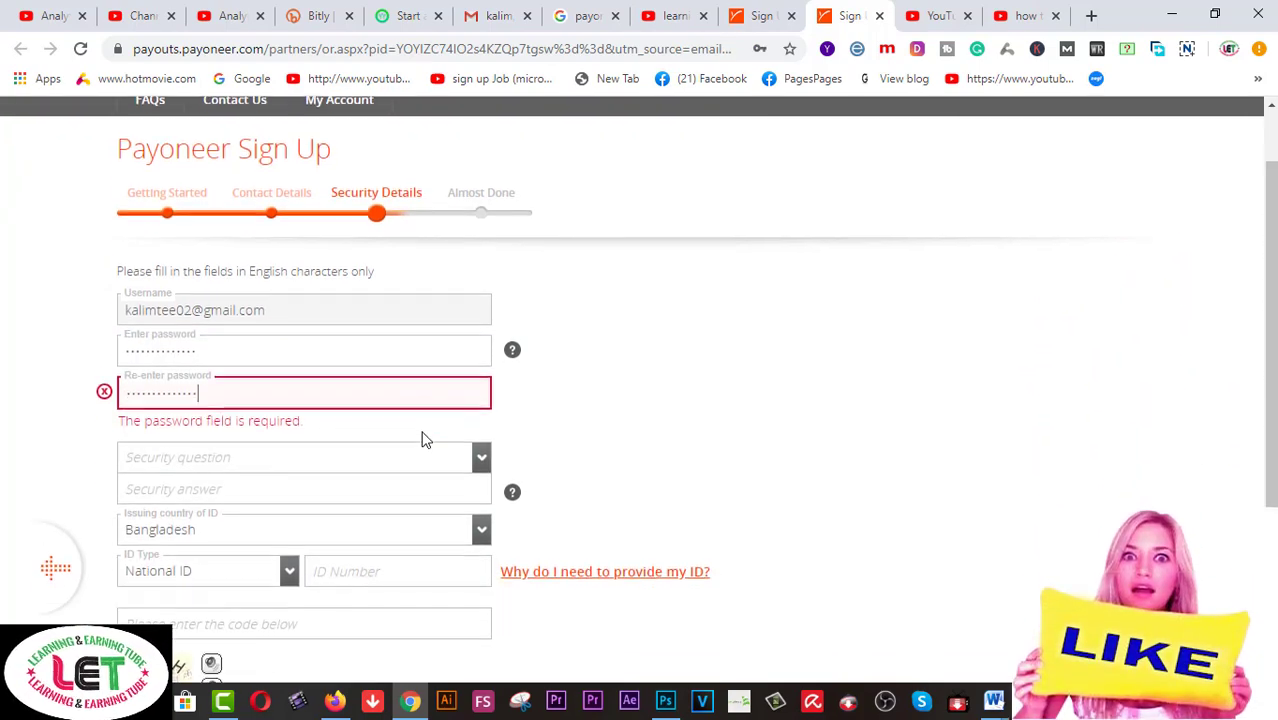
pyautogui.click(485, 355)
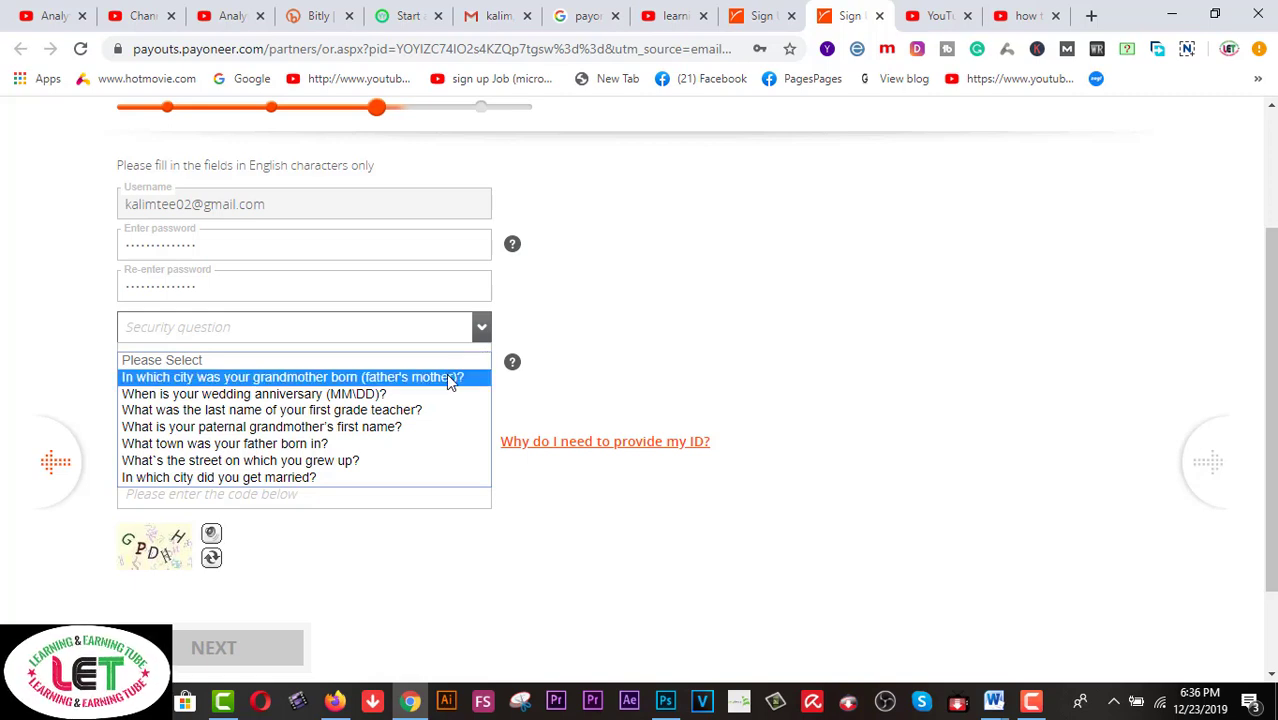
# Choose the father's birth town security question and type its answer
pyautogui.click(322, 444)
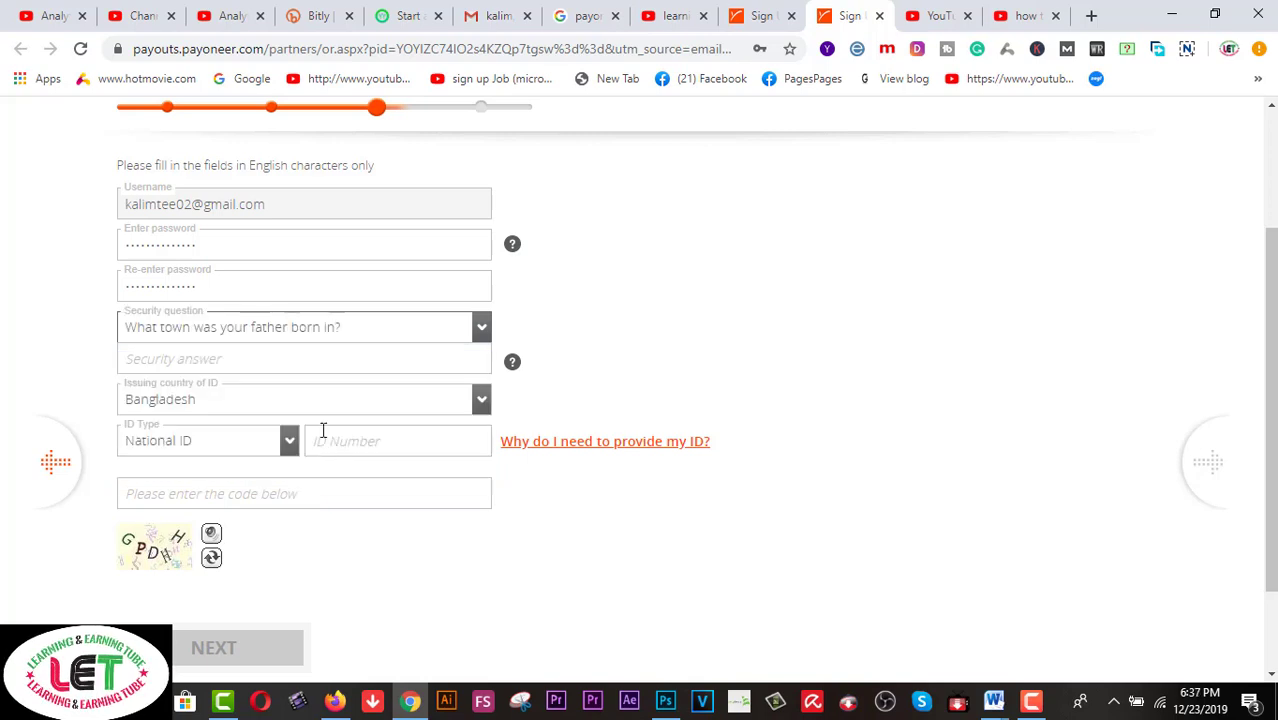
pyautogui.click(334, 358)
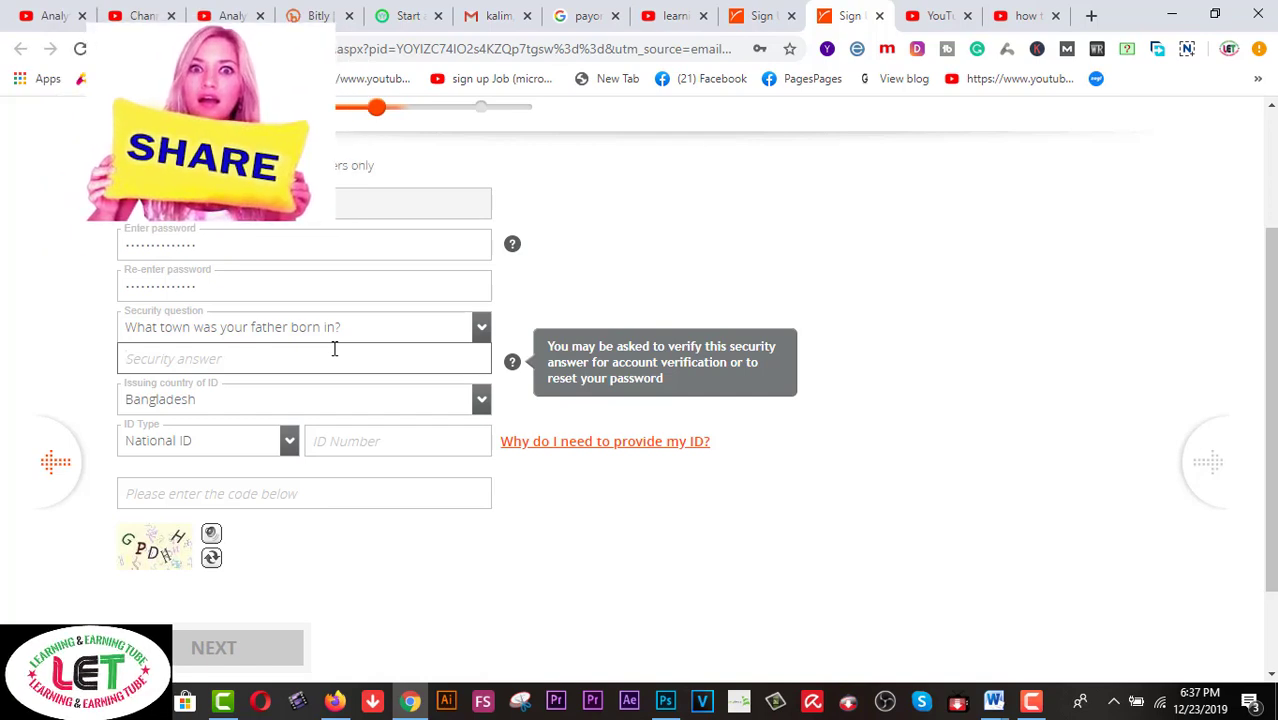
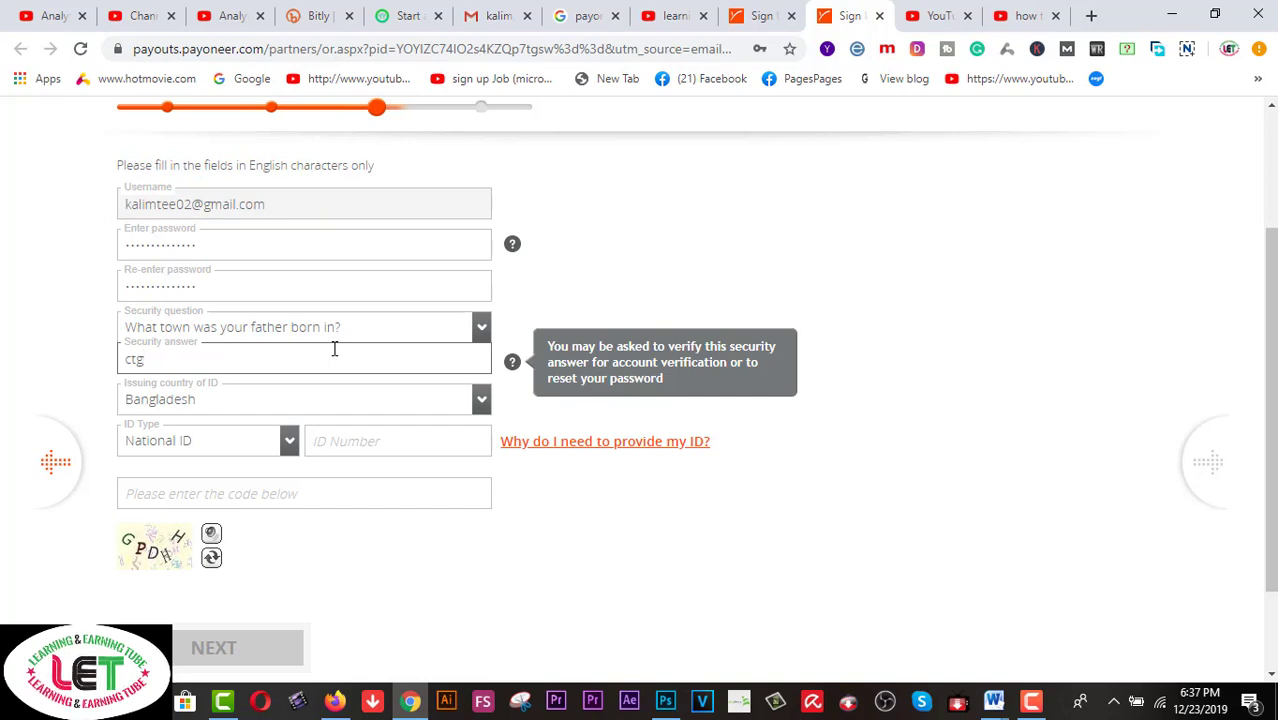
# Keep Bangladesh as ID issuing country, paste the national ID number, and begin the verification code
pyautogui.press('Tab')
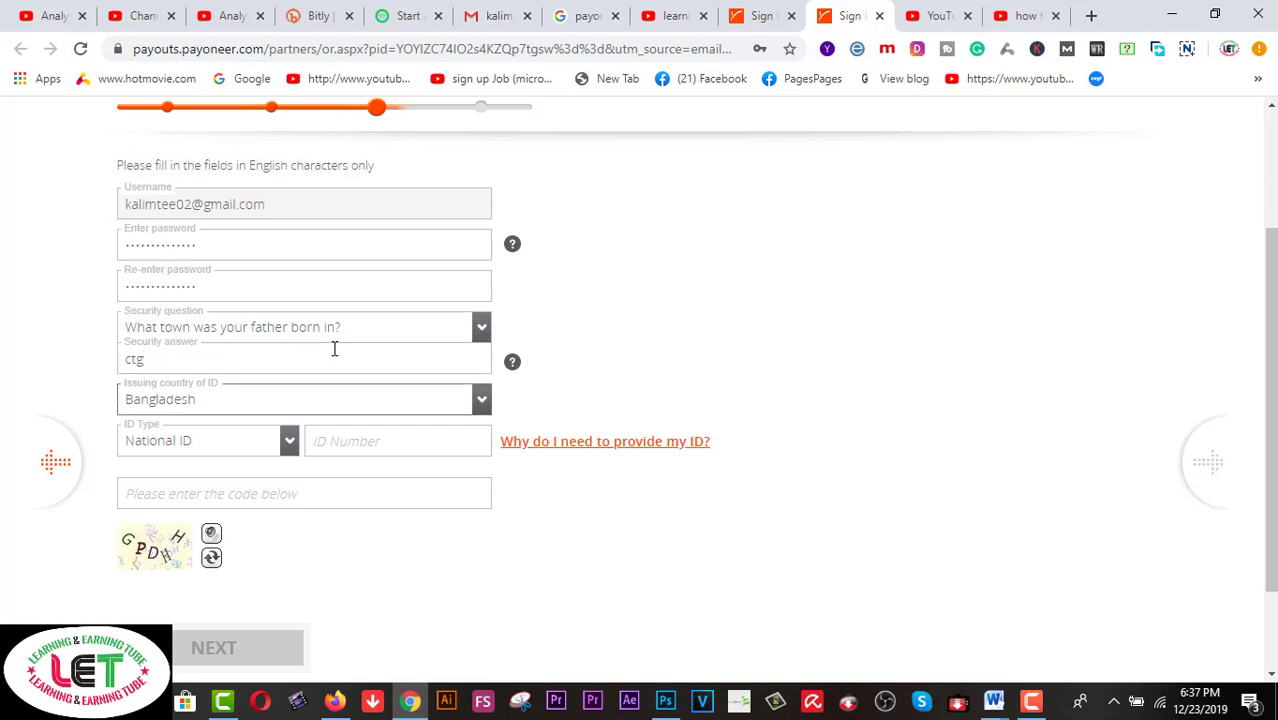
pyautogui.click(308, 409)
pyautogui.click(308, 409)
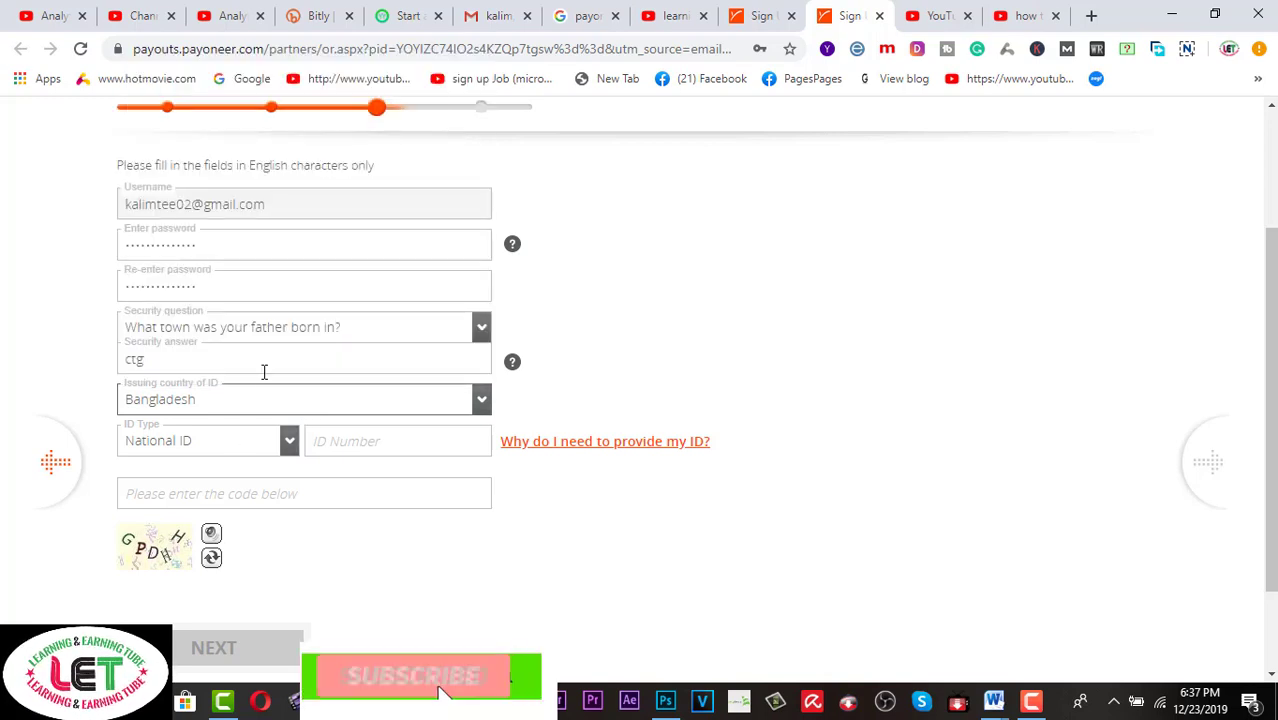
pyautogui.click(322, 441)
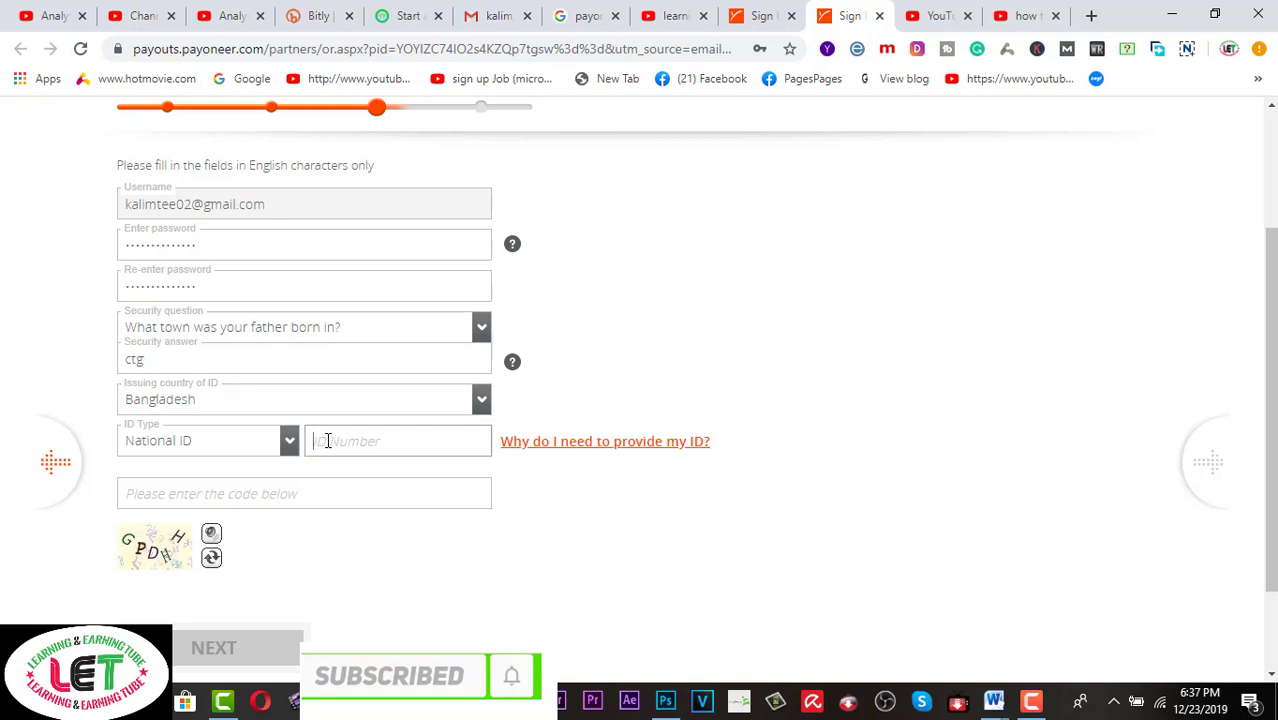
pyautogui.hotkey('ctrl', 'v')
pyautogui.scroll(-1, 327, 437)
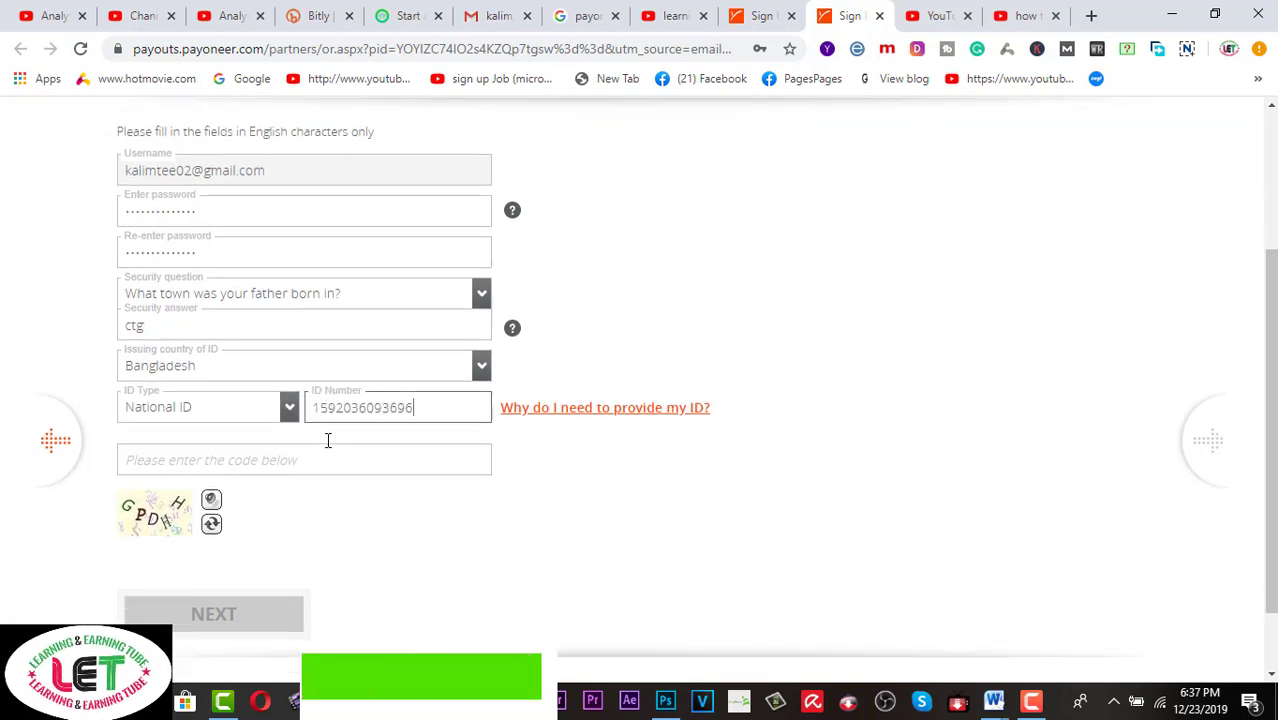
pyautogui.click(316, 400)
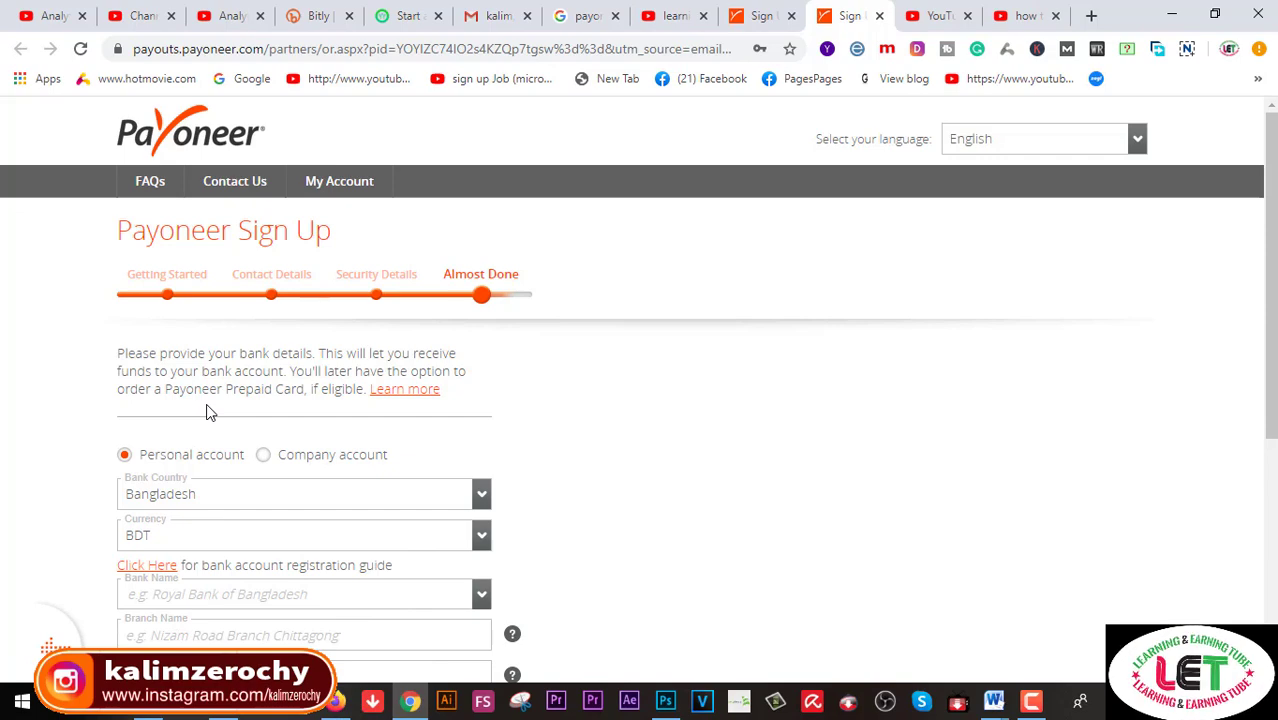
# Pick ISLAMI BANK BANGLADESH LTD from the Bank Name dropdown list
pyautogui.scroll(-1, 207, 411)
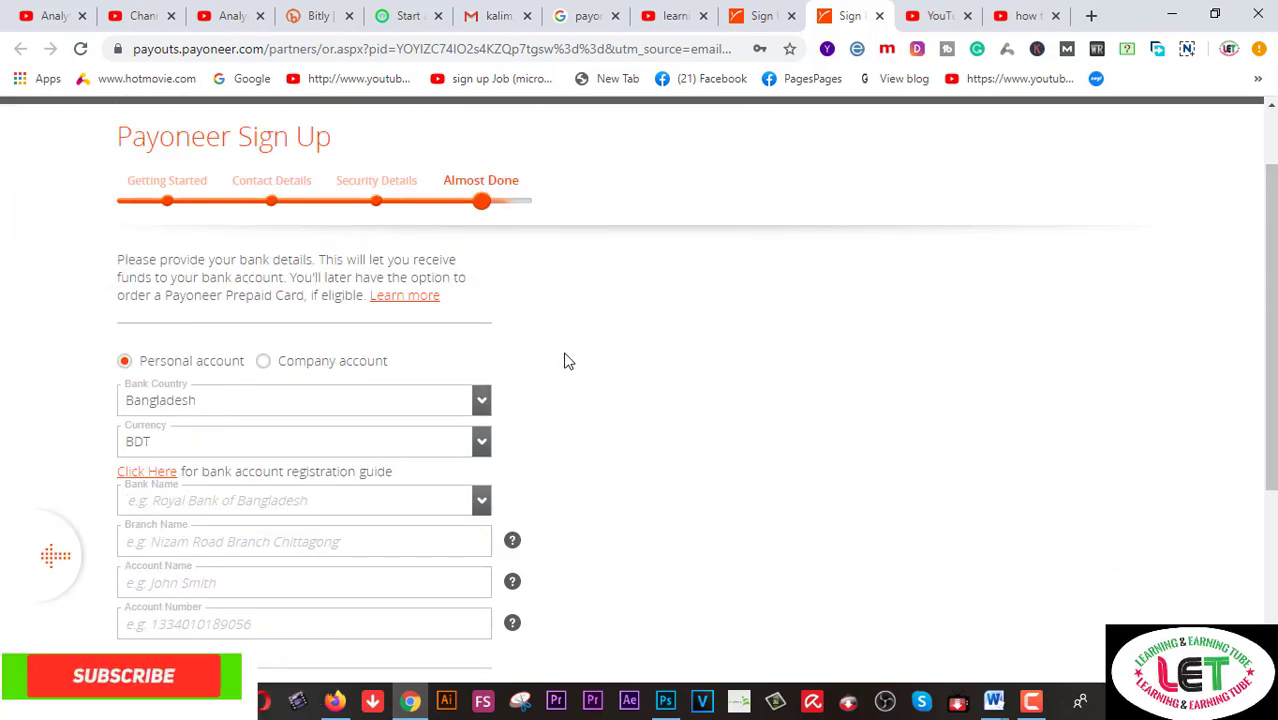
pyautogui.scroll(1, 563, 360)
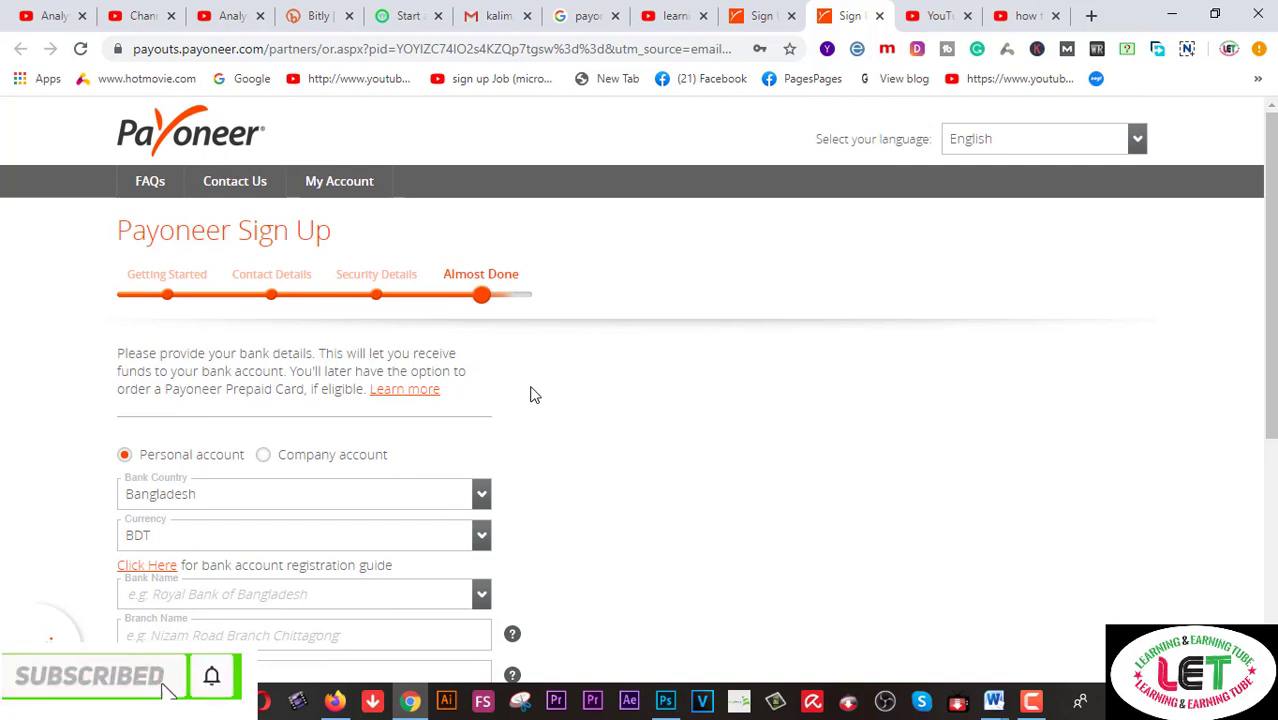
pyautogui.scroll(-1, 531, 394)
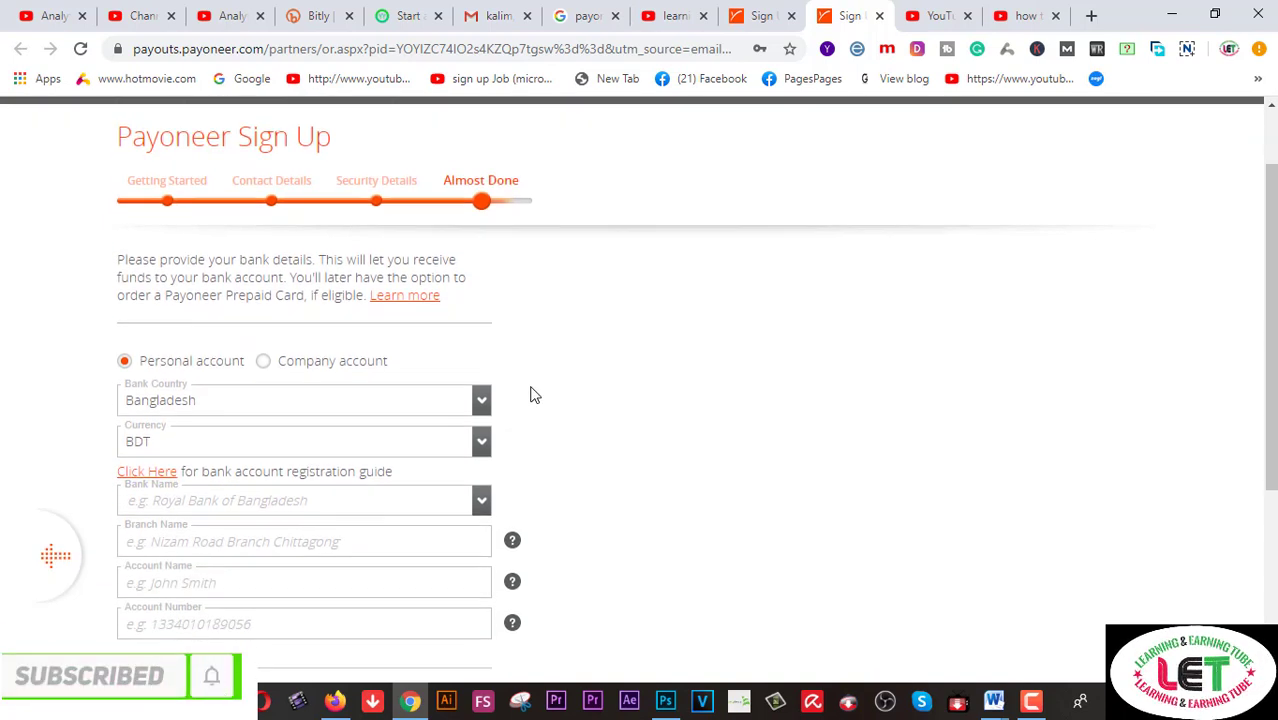
pyautogui.scroll(-1, 338, 400)
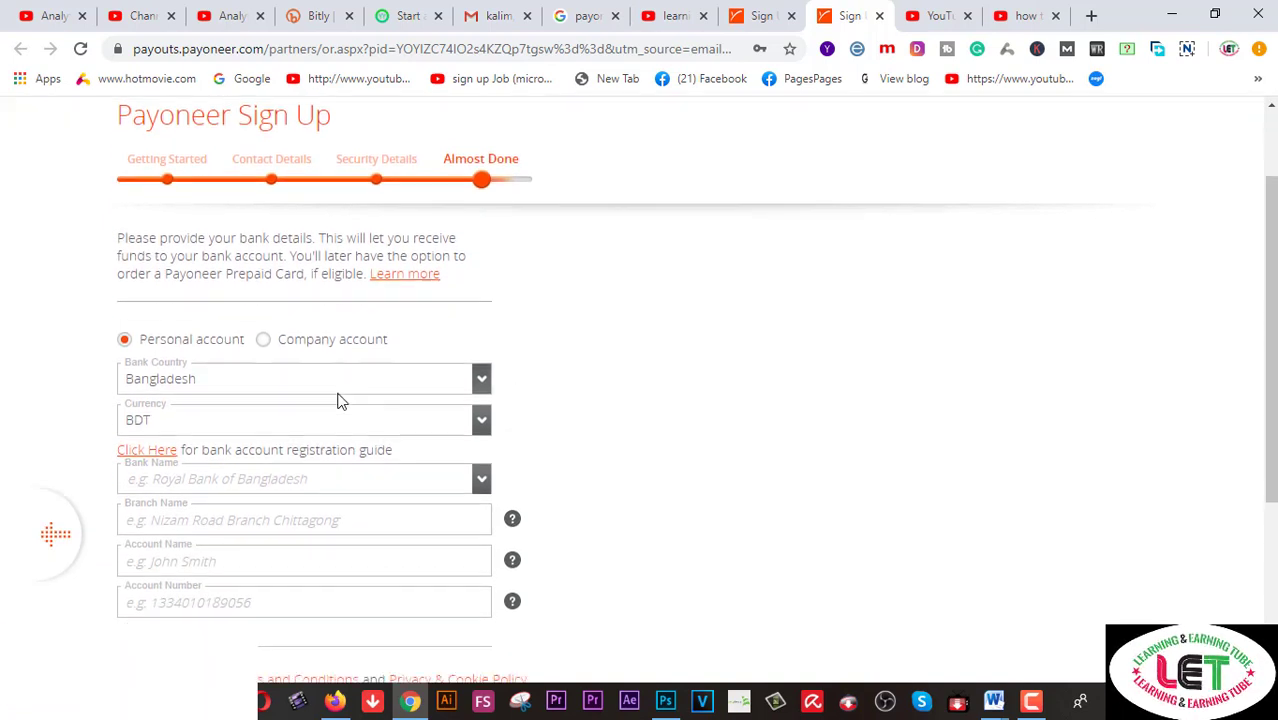
pyautogui.scroll(-1, 338, 400)
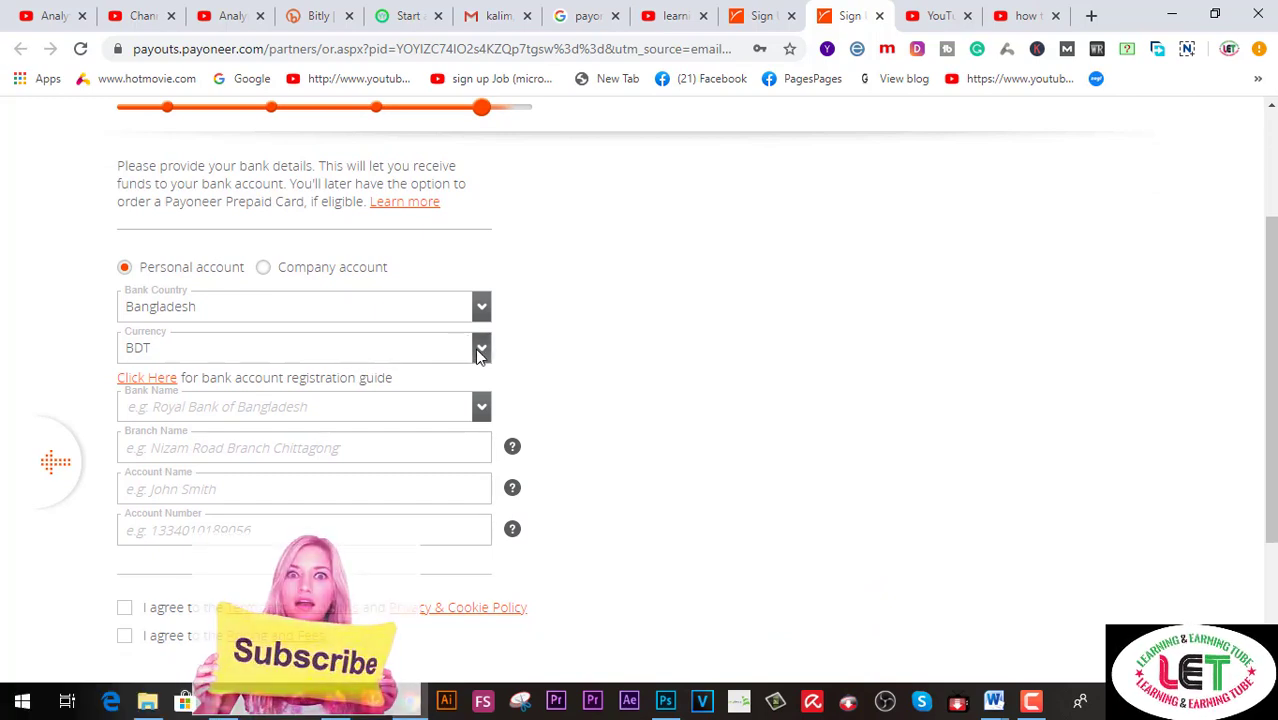
pyautogui.click(286, 415)
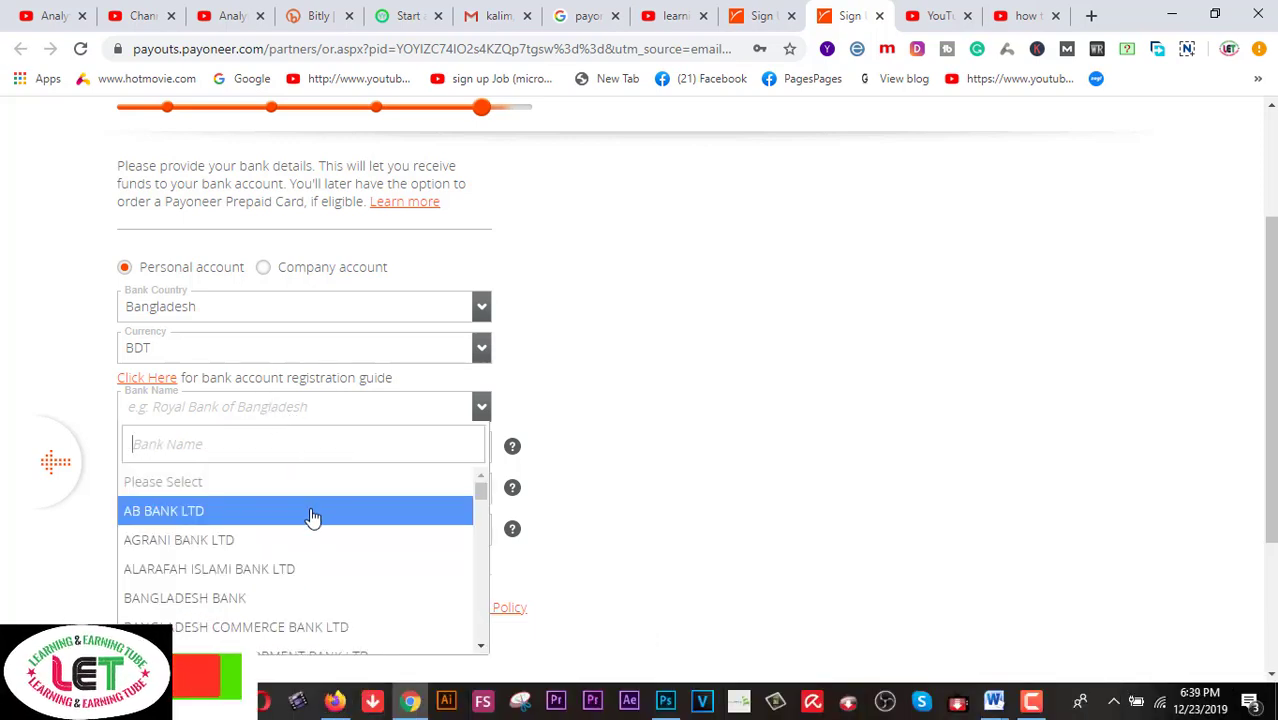
pyautogui.scroll(-5, 310, 520)
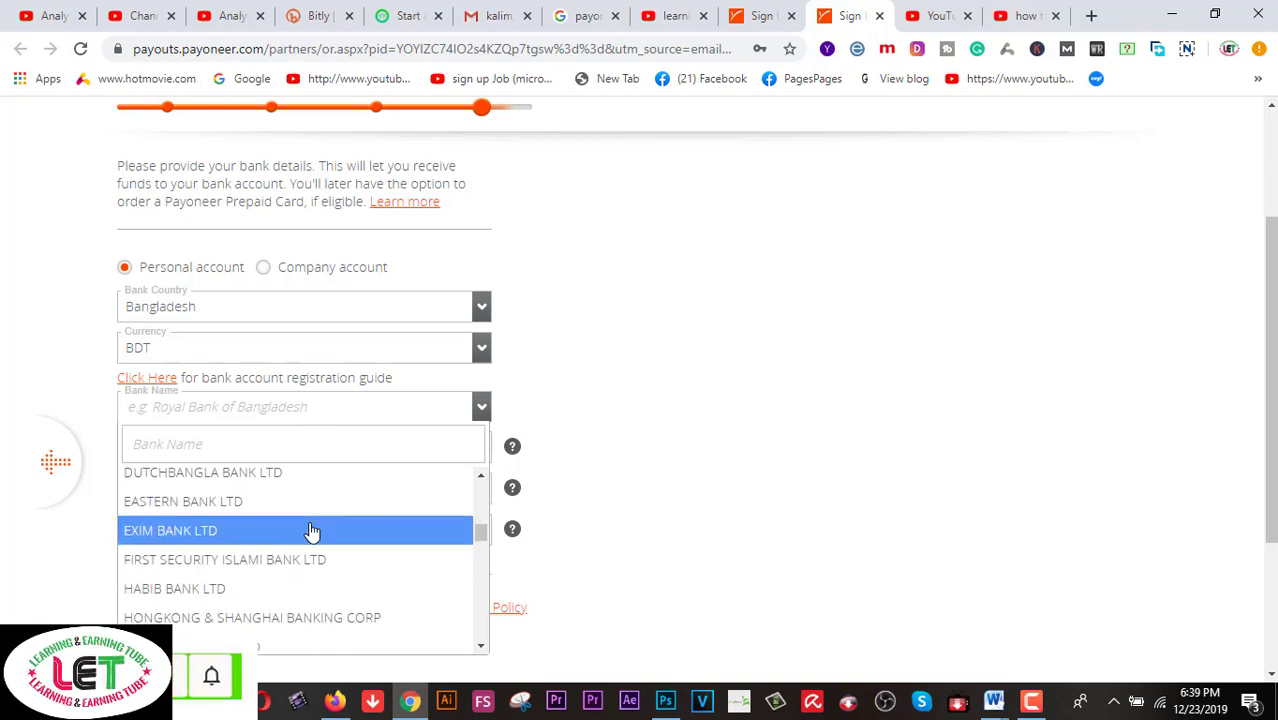
pyautogui.scroll(-3, 310, 530)
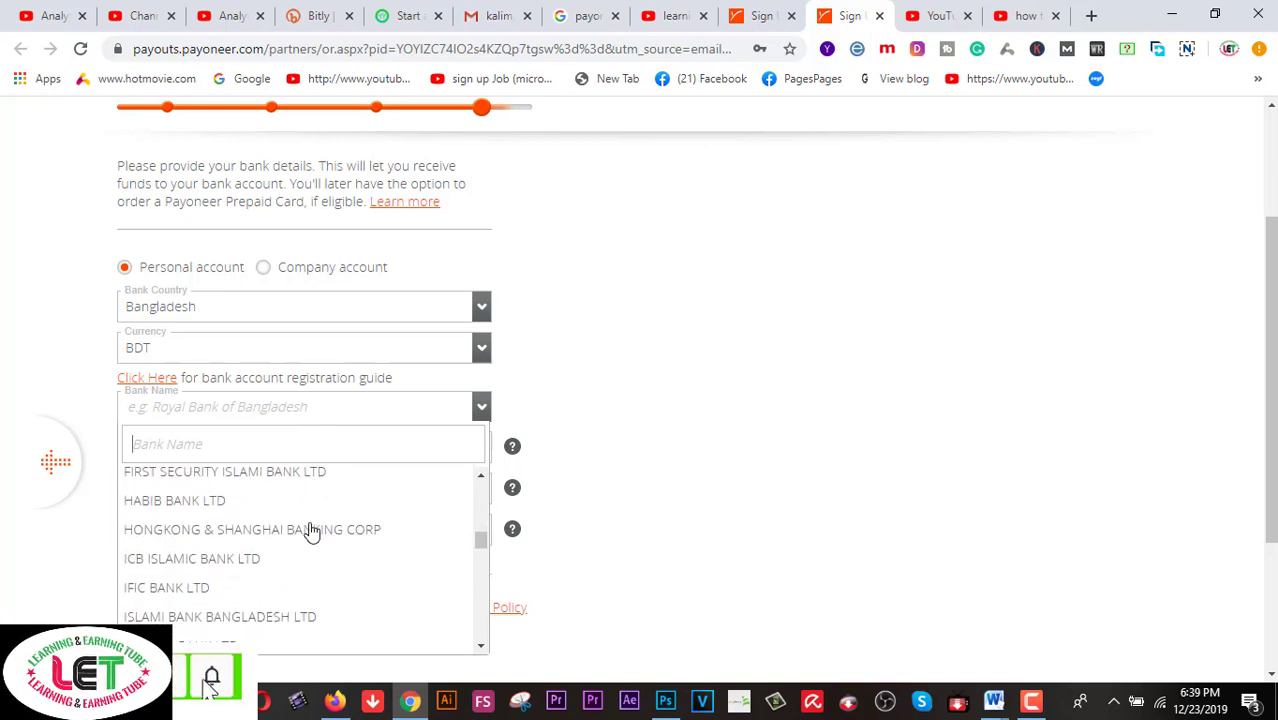
pyautogui.click(298, 617)
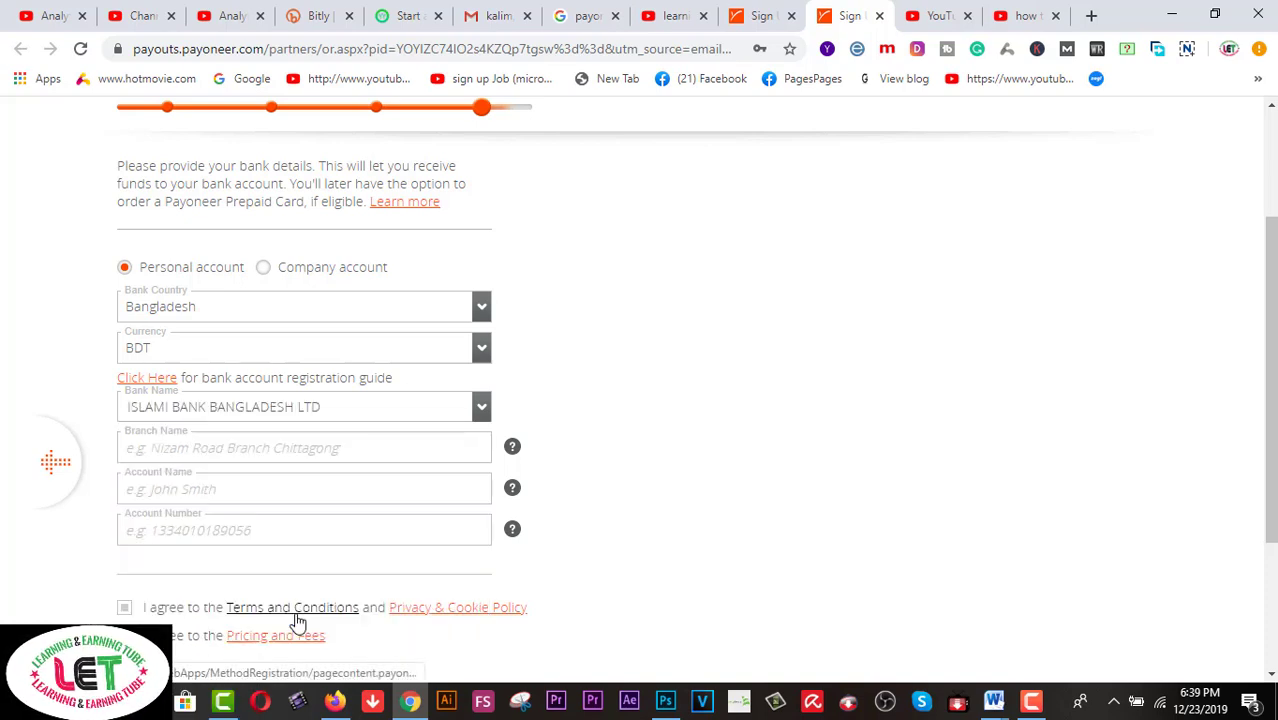
pyautogui.click(287, 451)
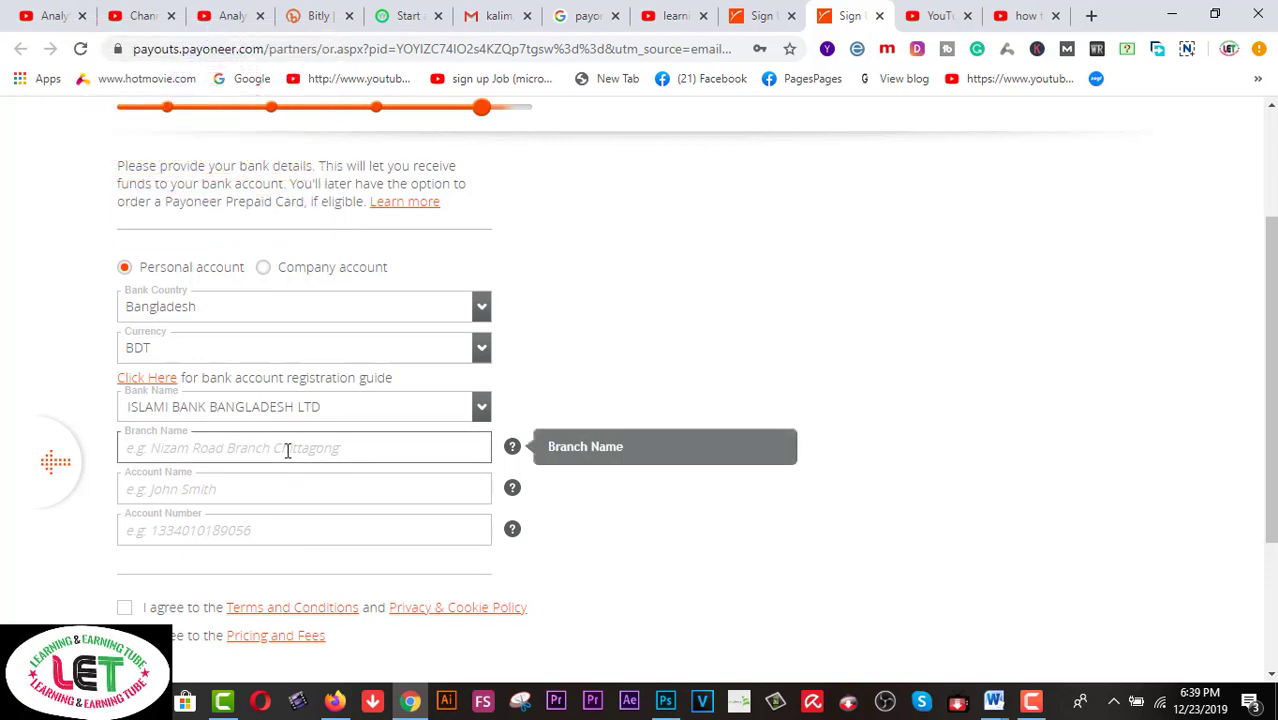
# Enter branch BANDARTILA, the account holder's name and account number, accept both agreements, and submit
pyautogui.write('BANDARTILA,E.P.Z,CHITTAGONG')
pyautogui.click(258, 513)
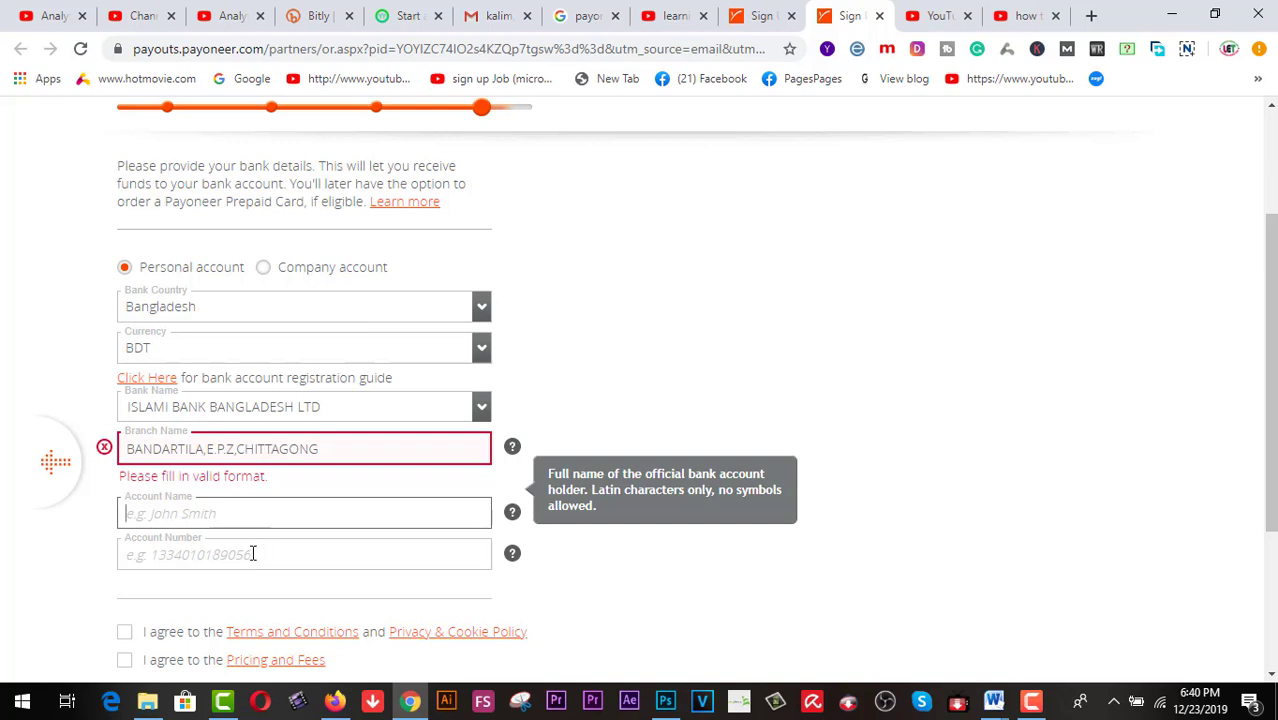
pyautogui.click(252, 553)
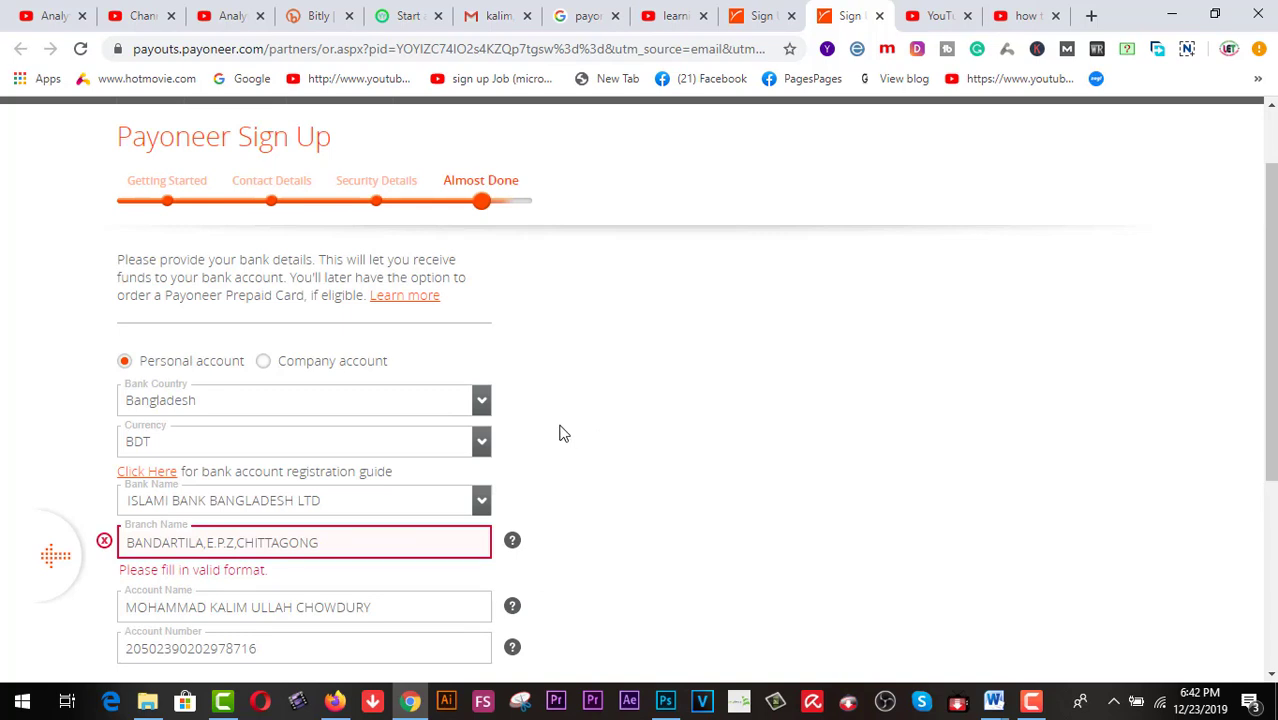
pyautogui.scroll(-1, 560, 433)
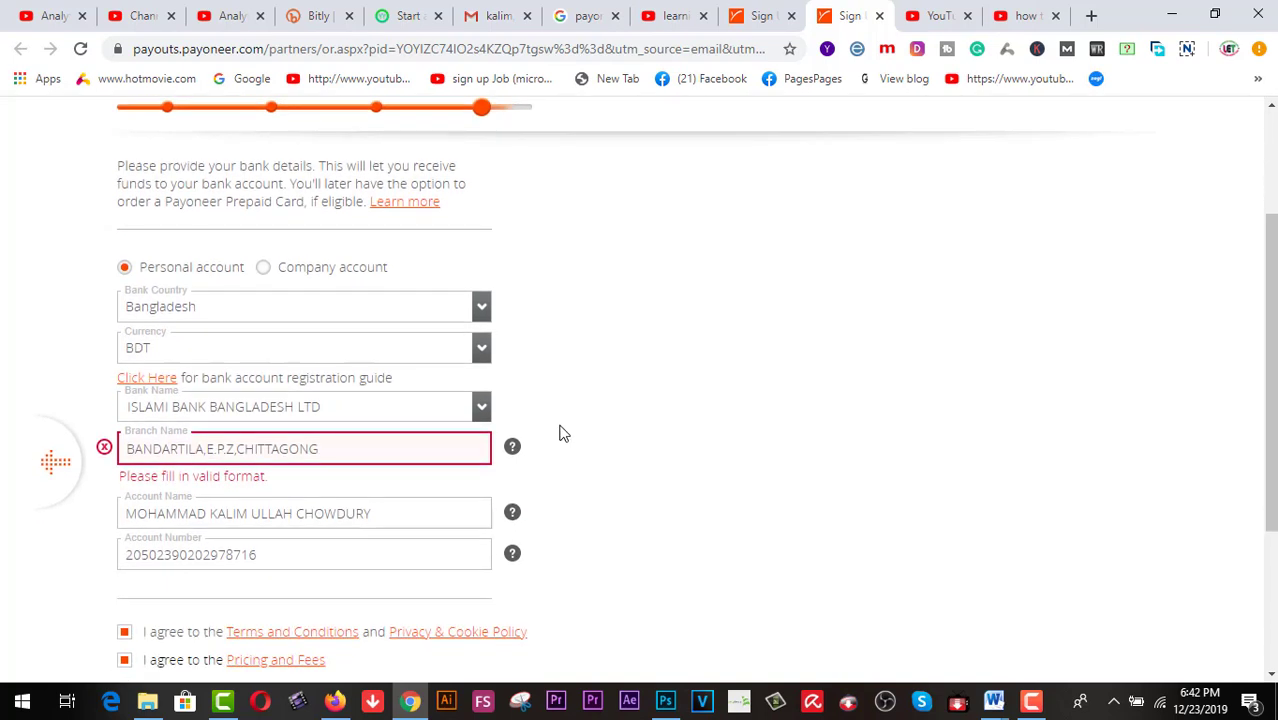
pyautogui.scroll(-1, 560, 433)
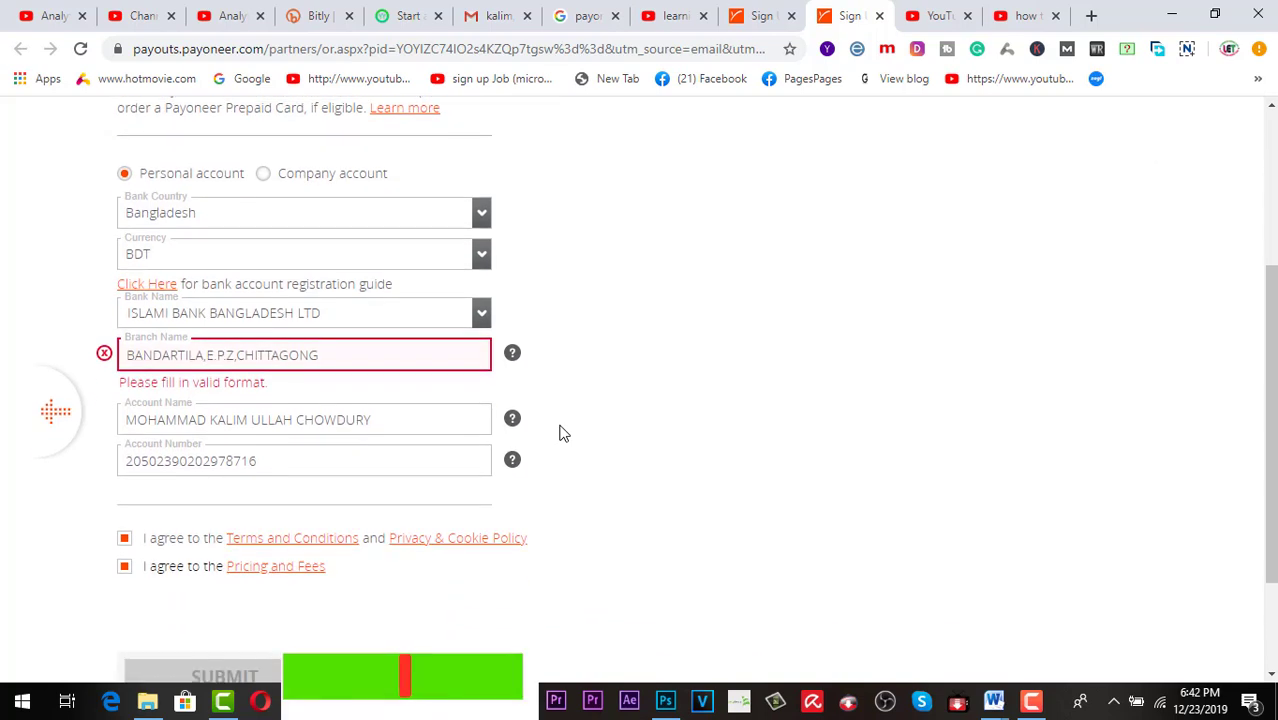
pyautogui.scroll(-1, 560, 433)
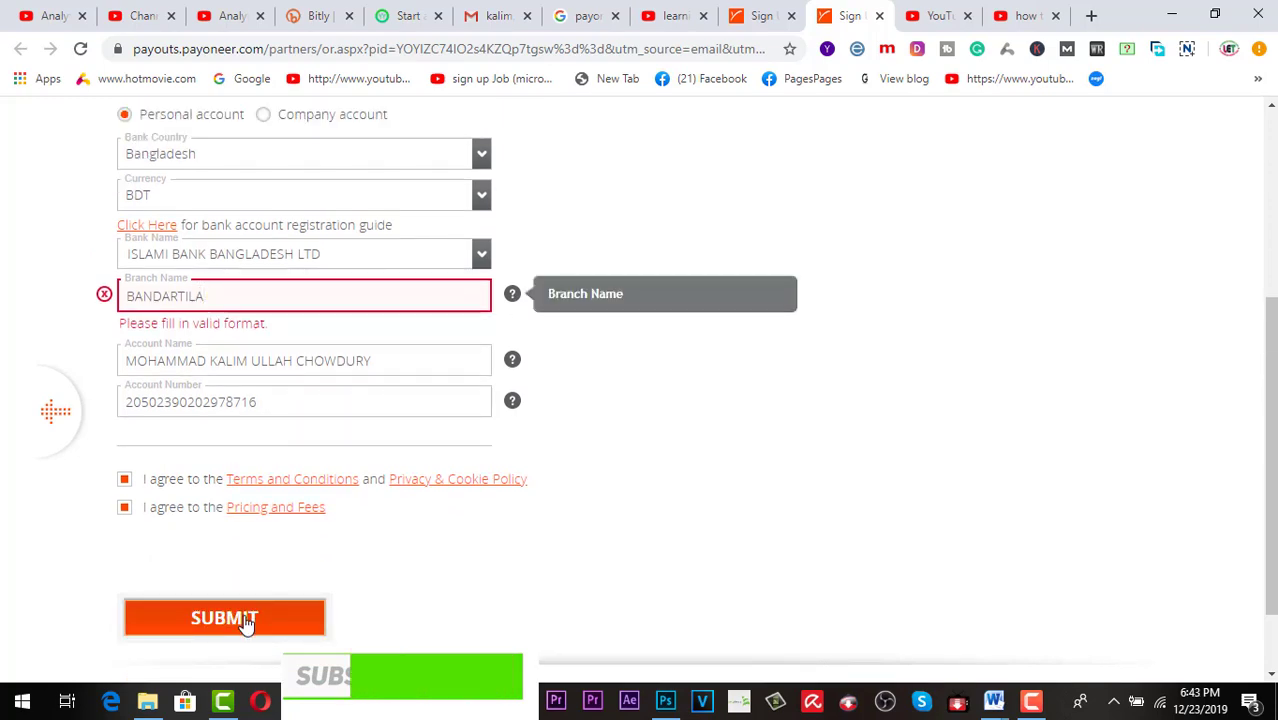
pyautogui.click(243, 618)
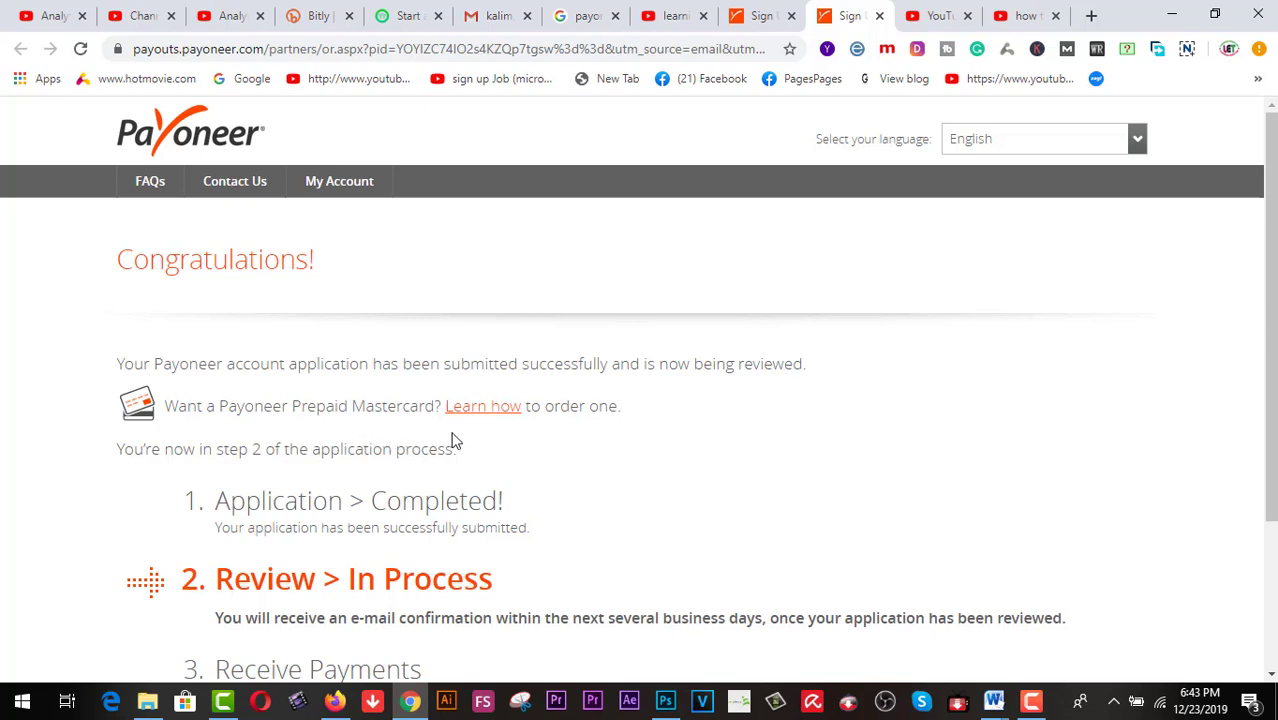
# Review the Congratulations page and save the new Payoneer password in Chrome
pyautogui.scroll(-1, 491, 431)
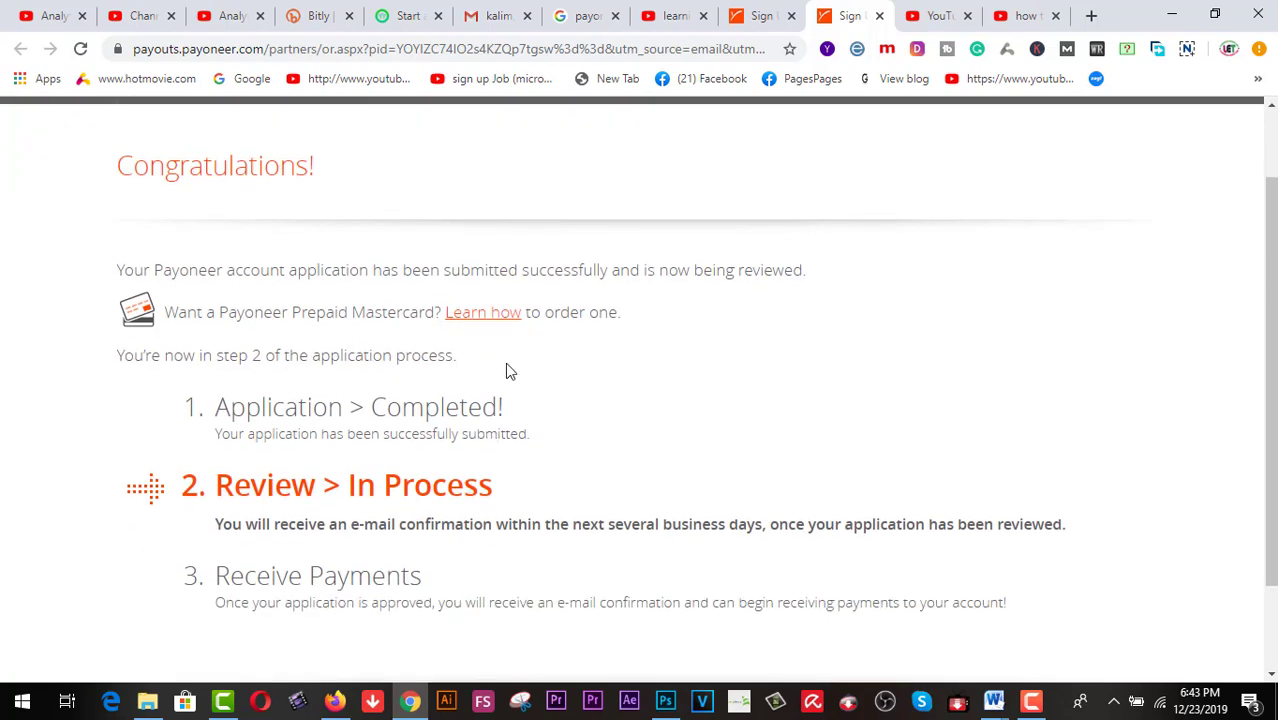
pyautogui.scroll(-1, 506, 371)
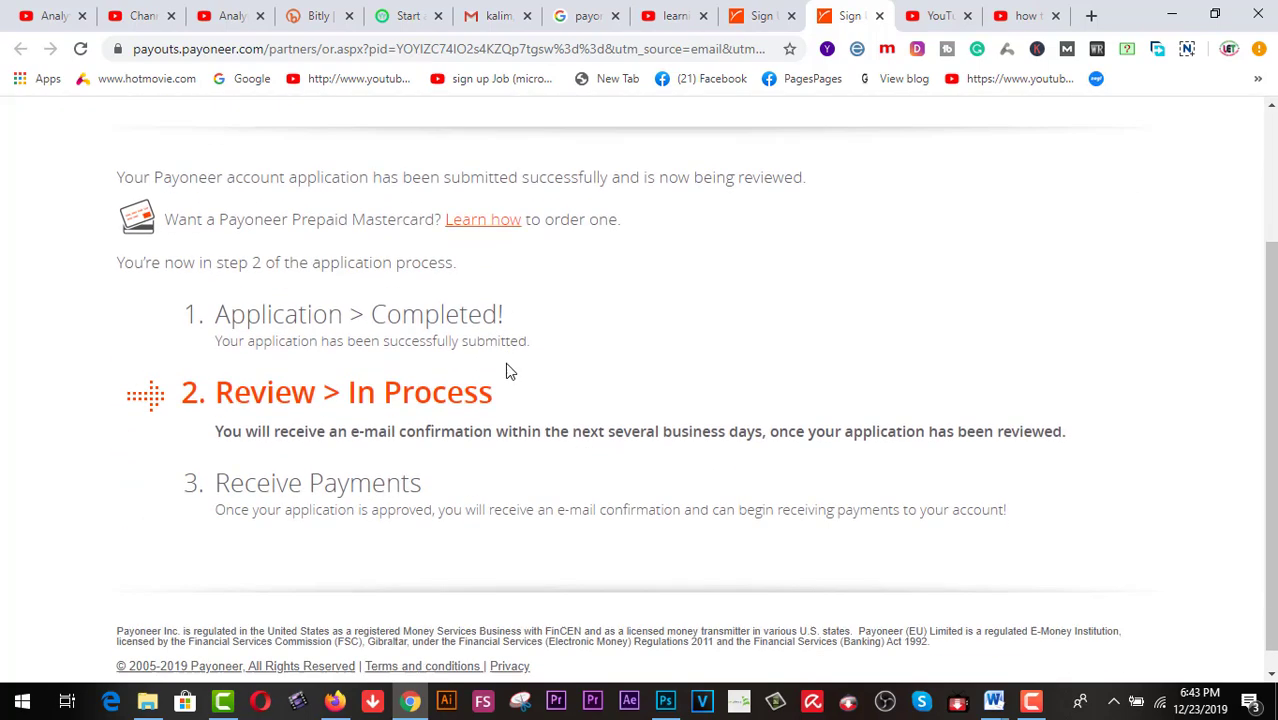
pyautogui.scroll(-1, 547, 412)
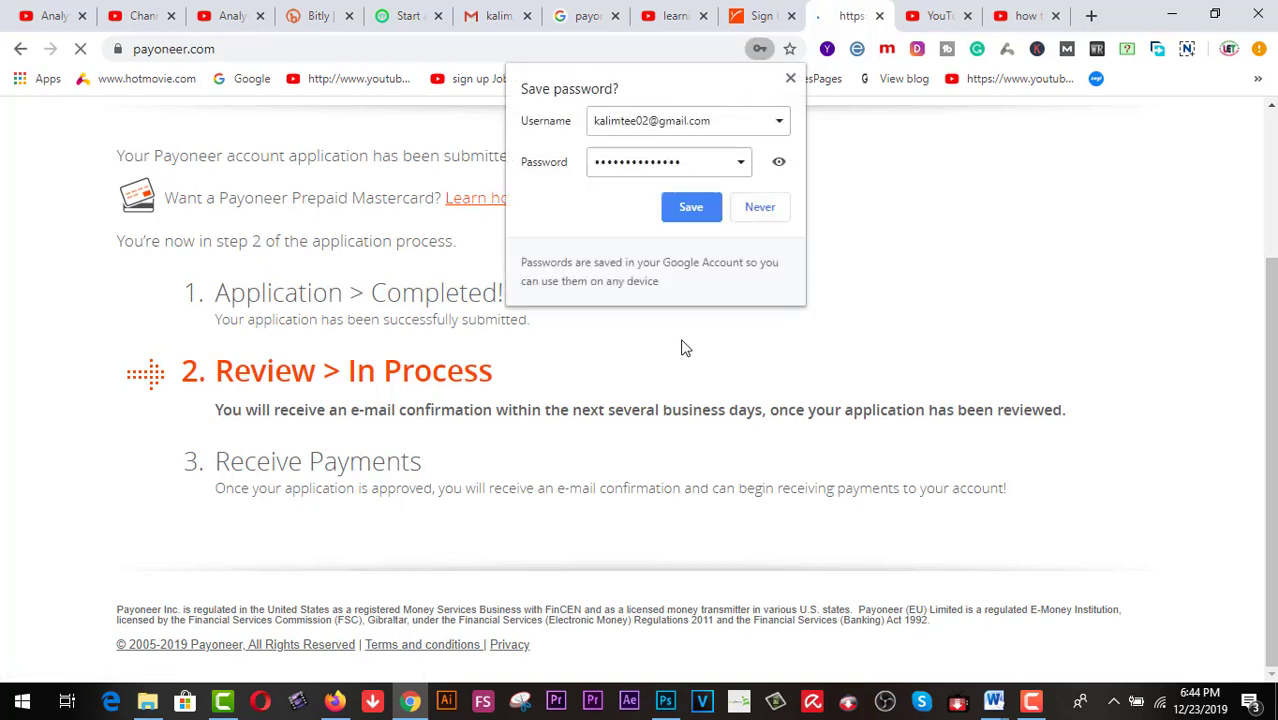
pyautogui.click(687, 208)
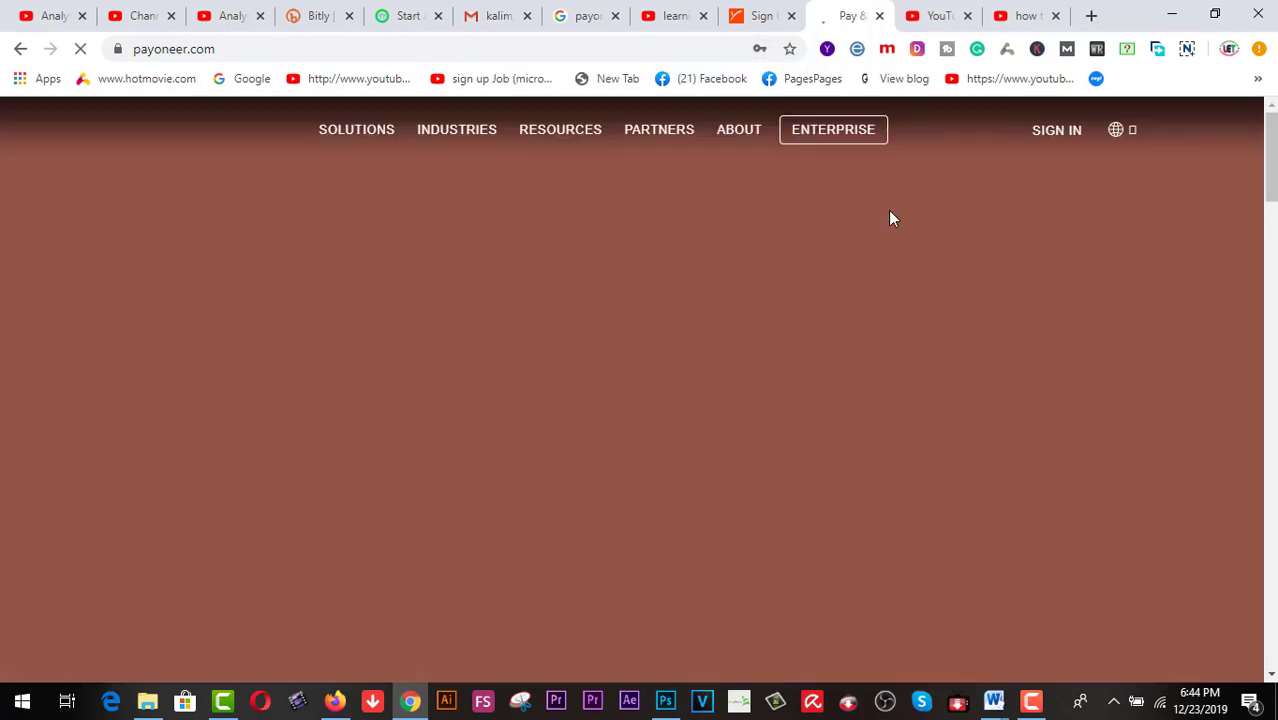
# Reload the Gmail mailbox for the Payoneer email, stop the stalled load, and return to Gmail
pyautogui.click(500, 20)
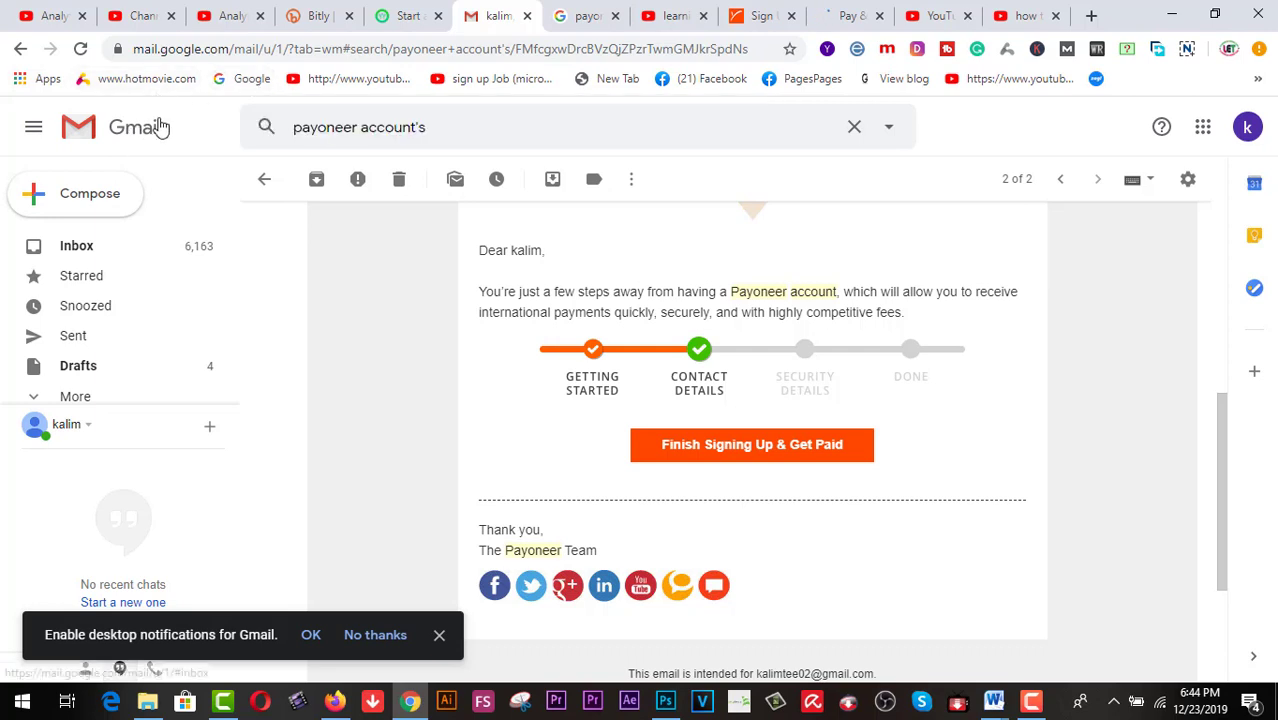
pyautogui.click(80, 50)
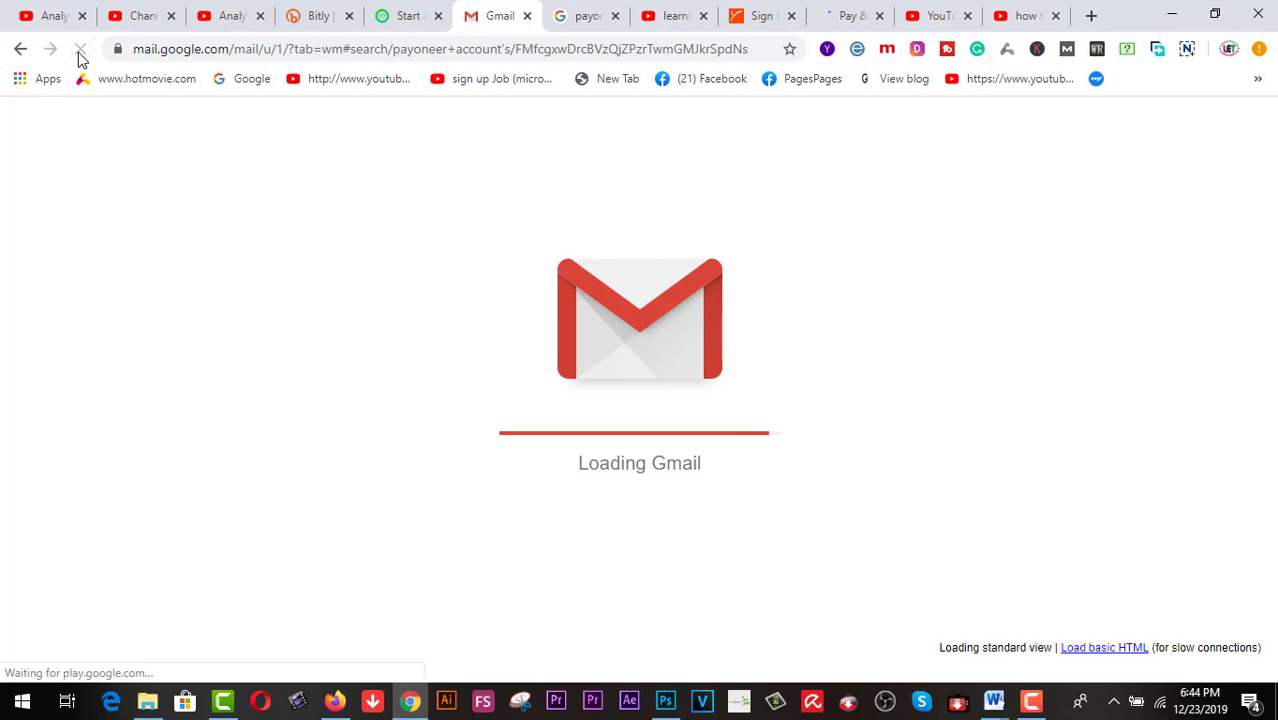
pyautogui.click(80, 52)
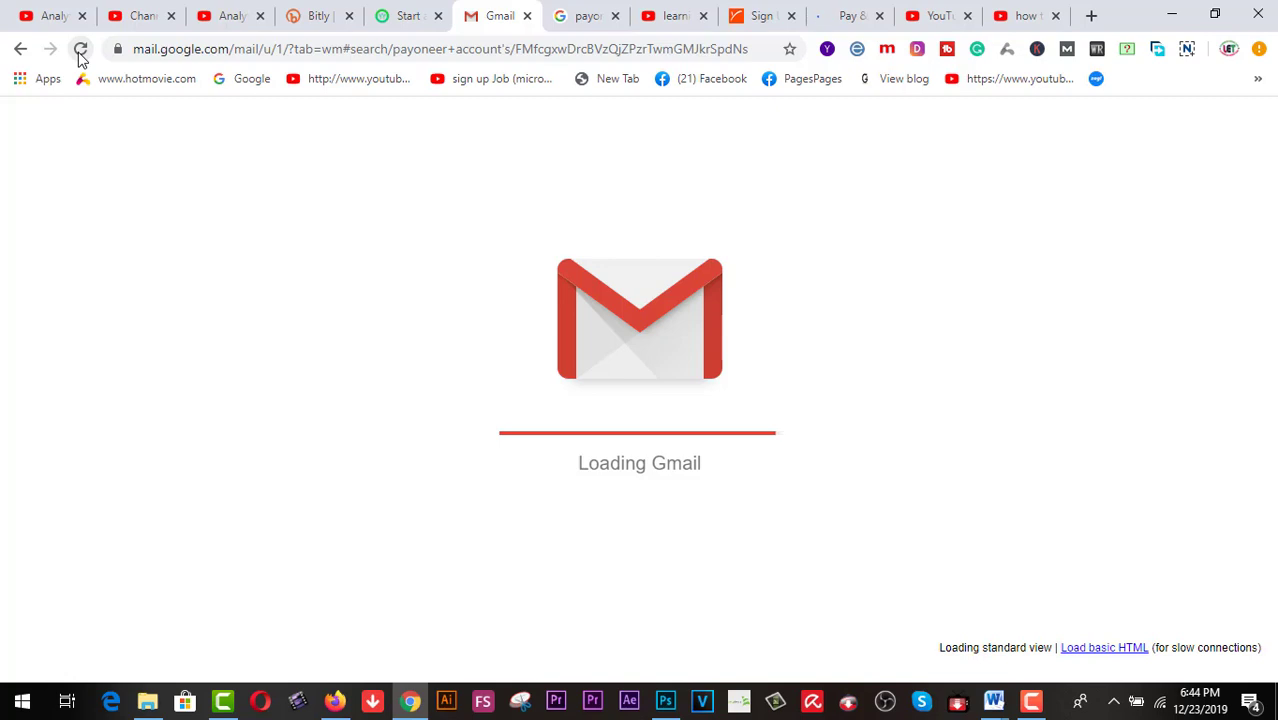
pyautogui.click(855, 24)
pyautogui.click(491, 29)
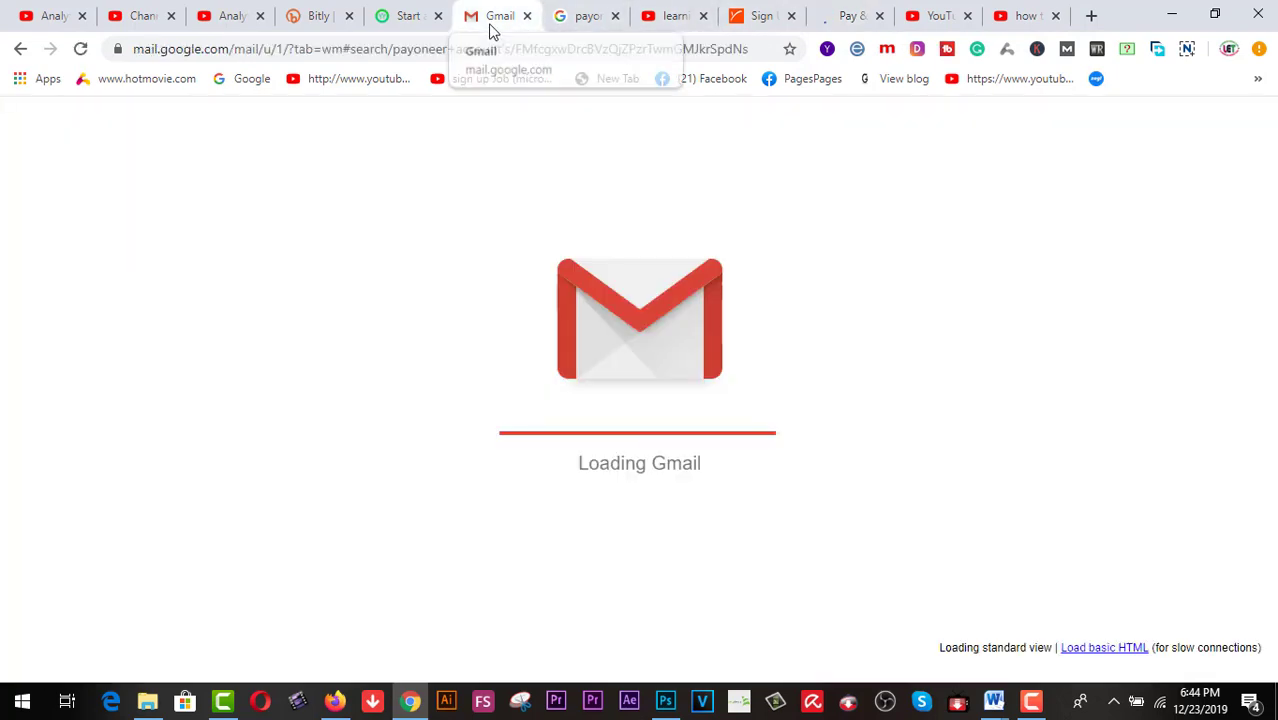